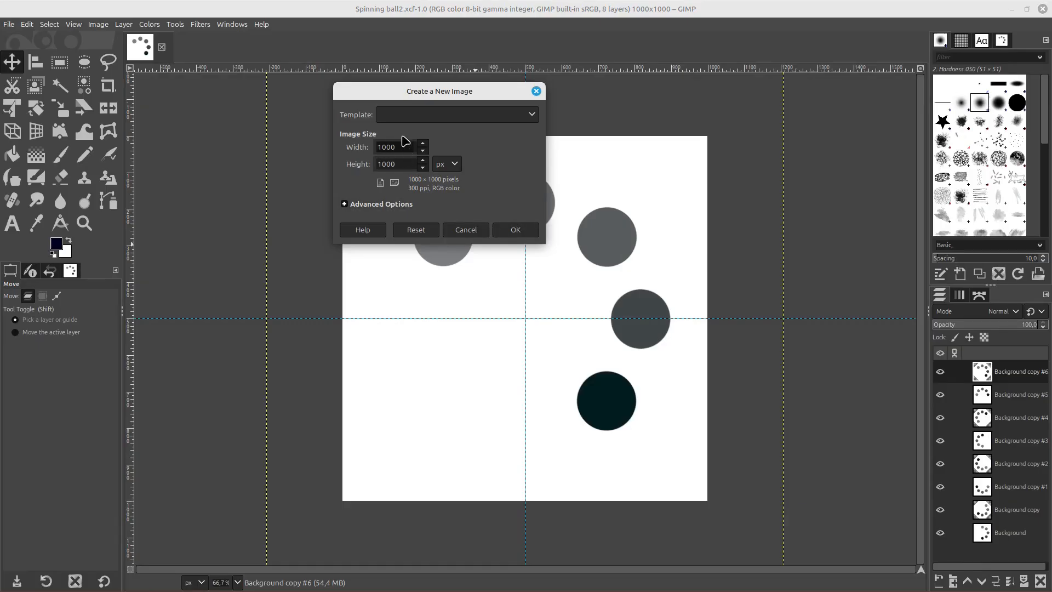
Create a new 1000 × 1000 px image and add a horizontal guide at 50 percent
left_click(516, 231)
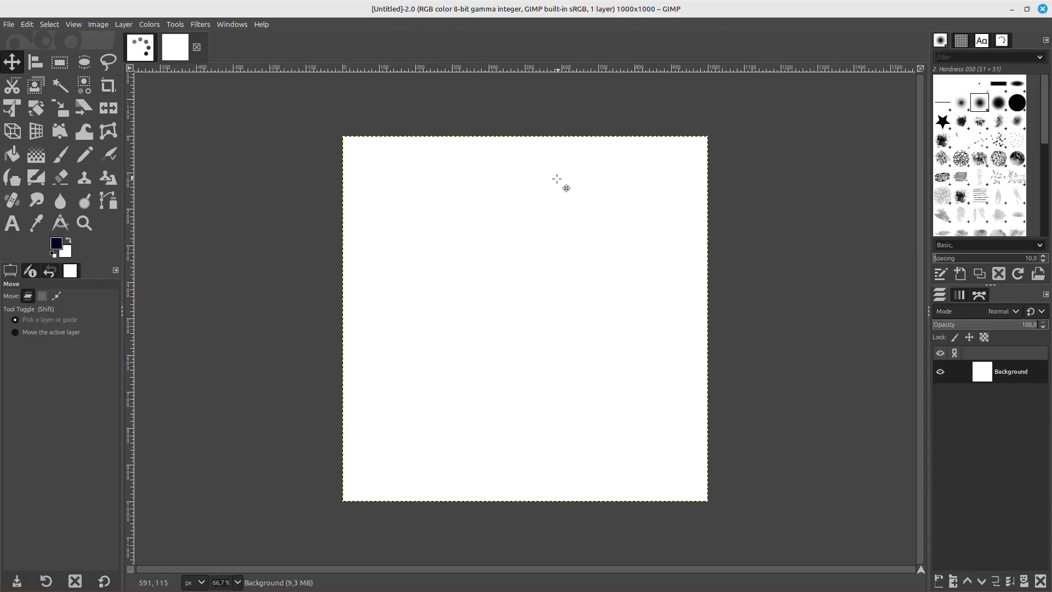
left_click(99, 25)
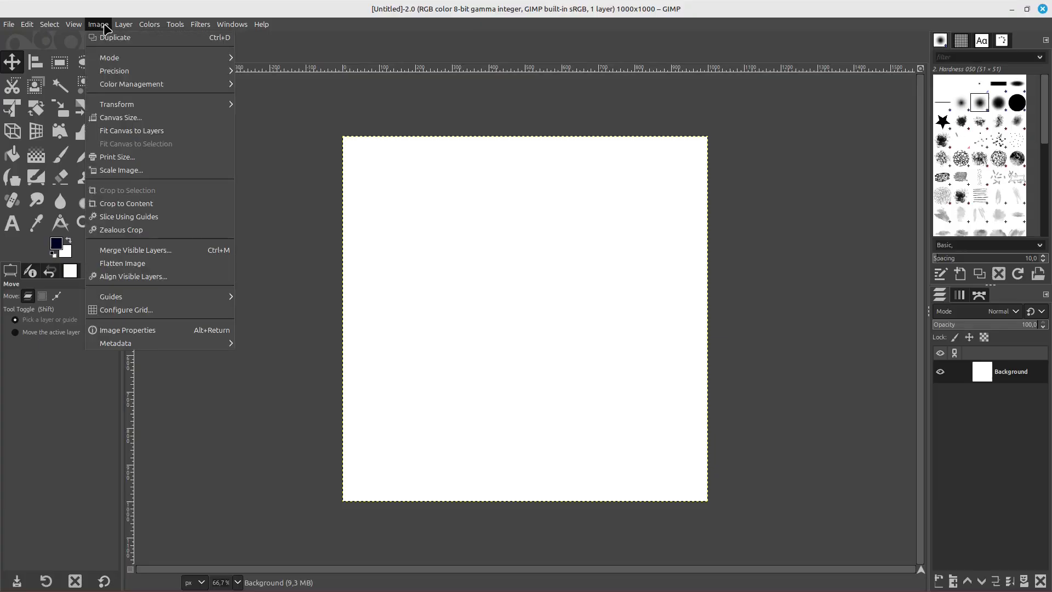
mouse_move(133, 301)
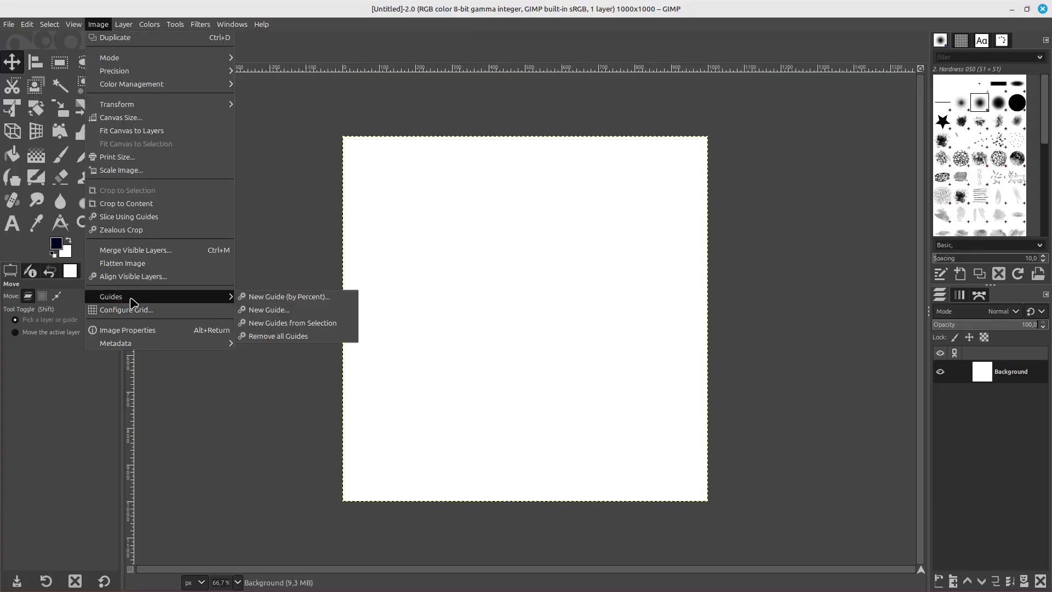
left_click(274, 296)
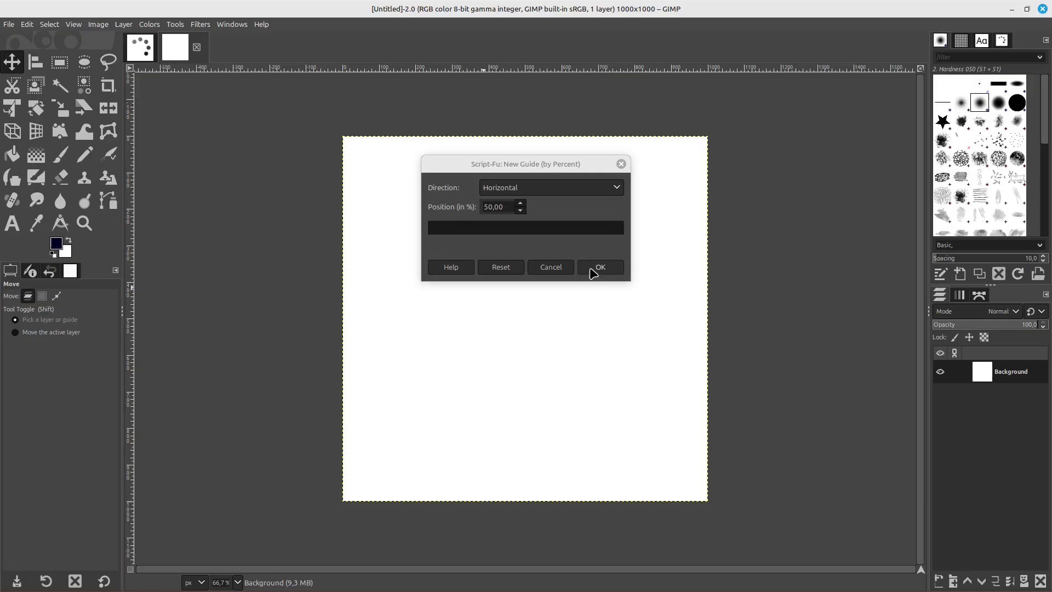
left_click(599, 268)
Add a vertical guide at 50 percent so that the guides cross at the image centre
left_click(98, 24)
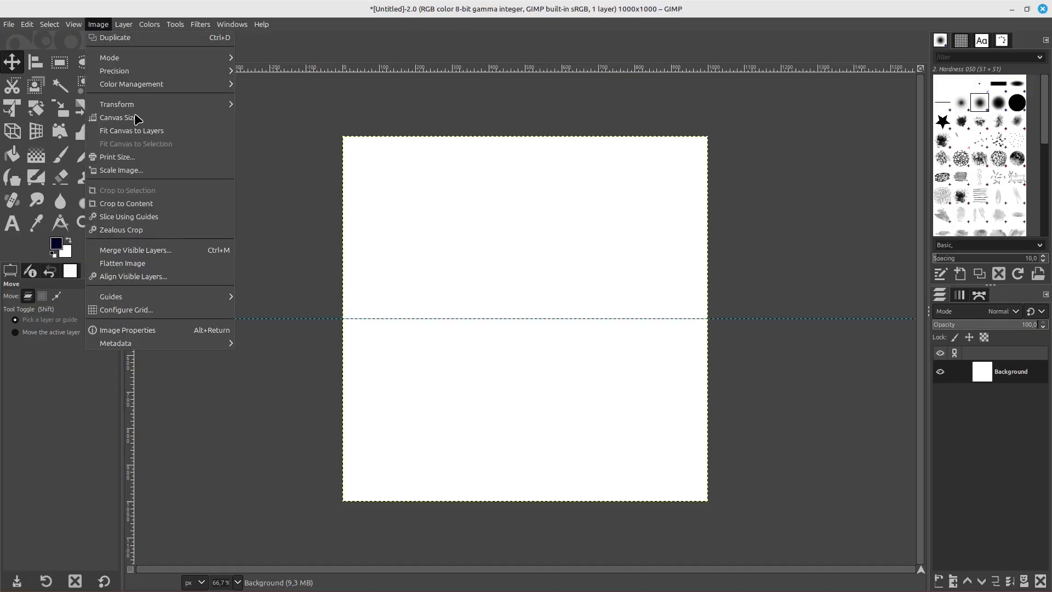
mouse_move(159, 299)
left_click(293, 296)
left_click(507, 188)
left_click(504, 201)
left_click(600, 268)
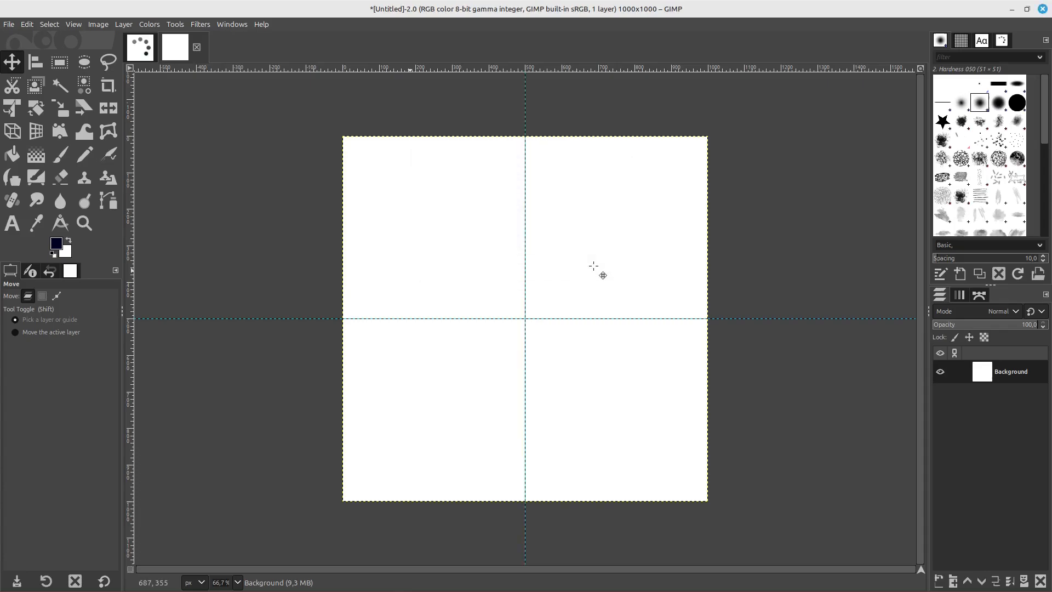
Switch to the Spinning ball2.xcf image and examine its layers, from Background up to Background copy #6
left_click(140, 48)
scroll(462, 250, "up", 1)
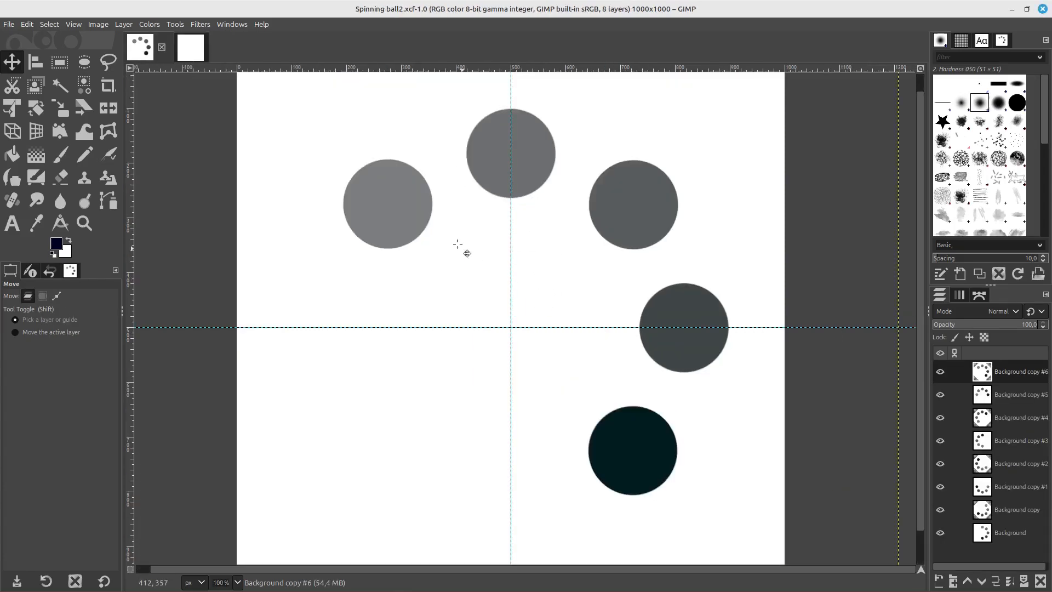
scroll(641, 394, "down", 1)
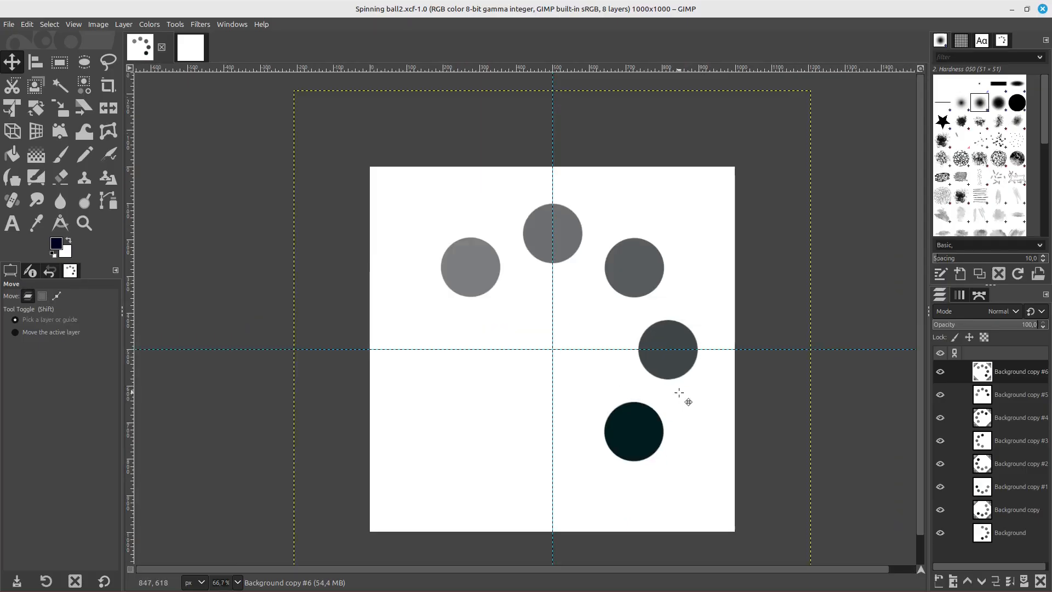
left_click(996, 534)
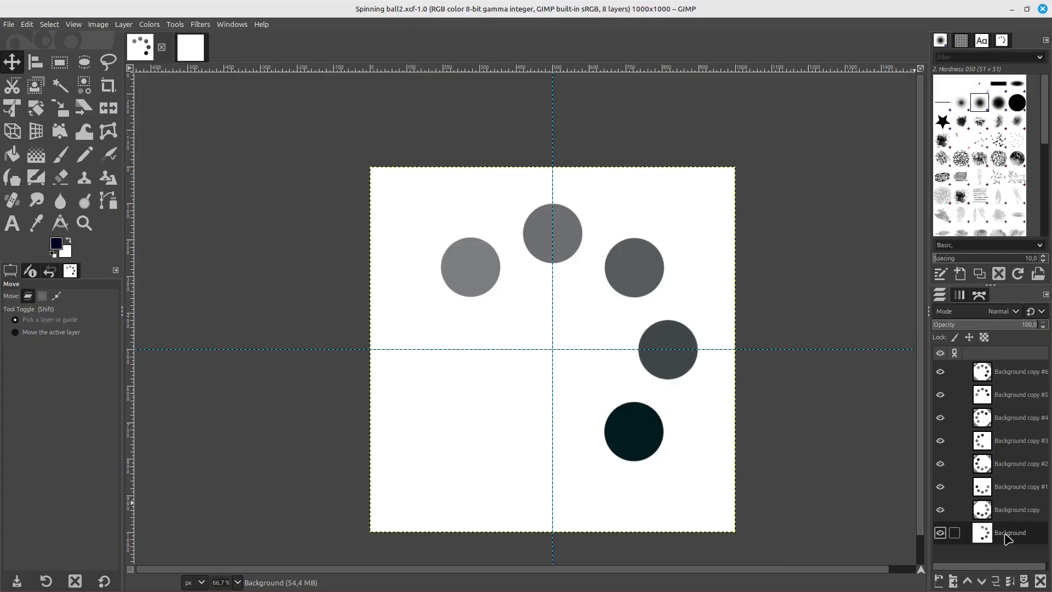
left_click(1005, 377)
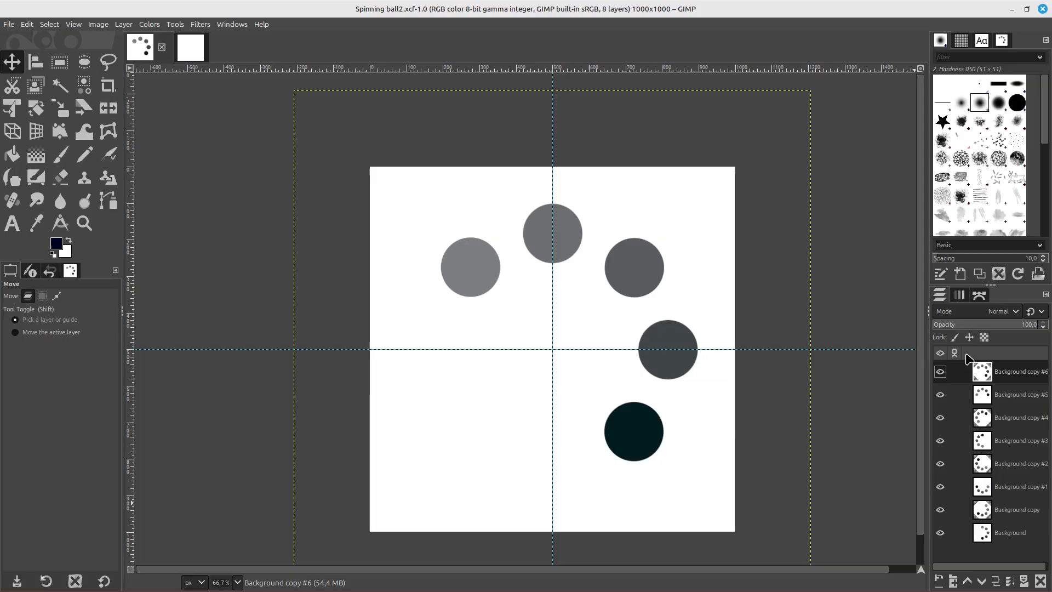
left_click(999, 534)
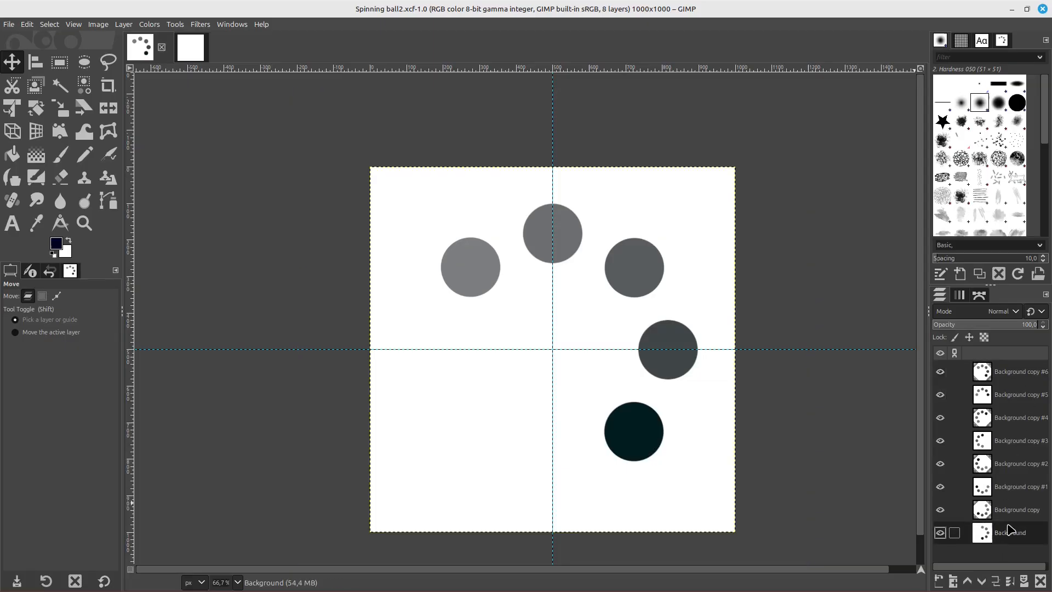
left_click(996, 512)
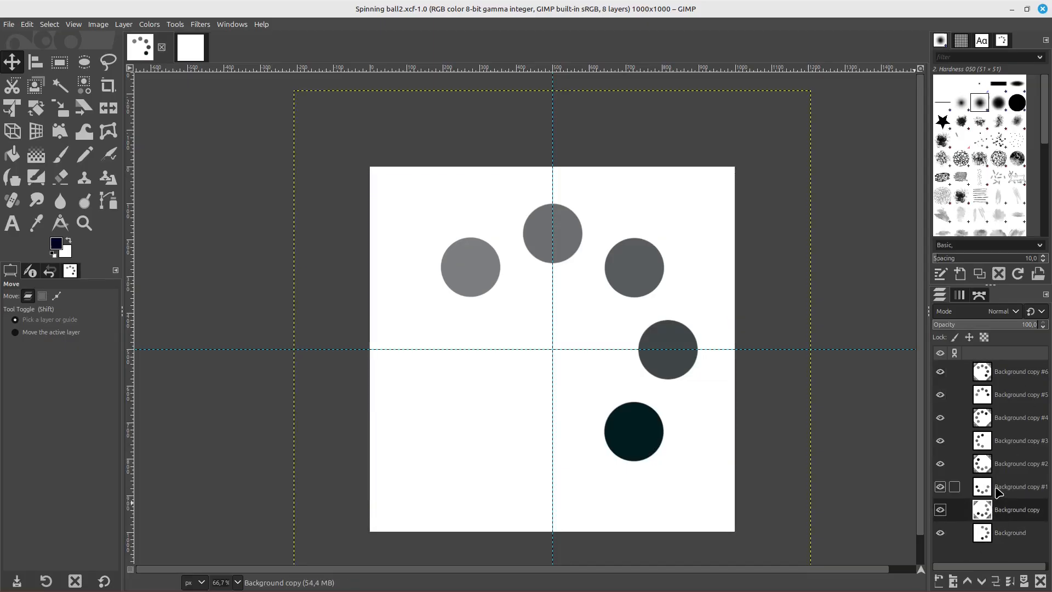
left_click(998, 489)
left_click(998, 465)
left_click(998, 441)
left_click(998, 418)
left_click(999, 395)
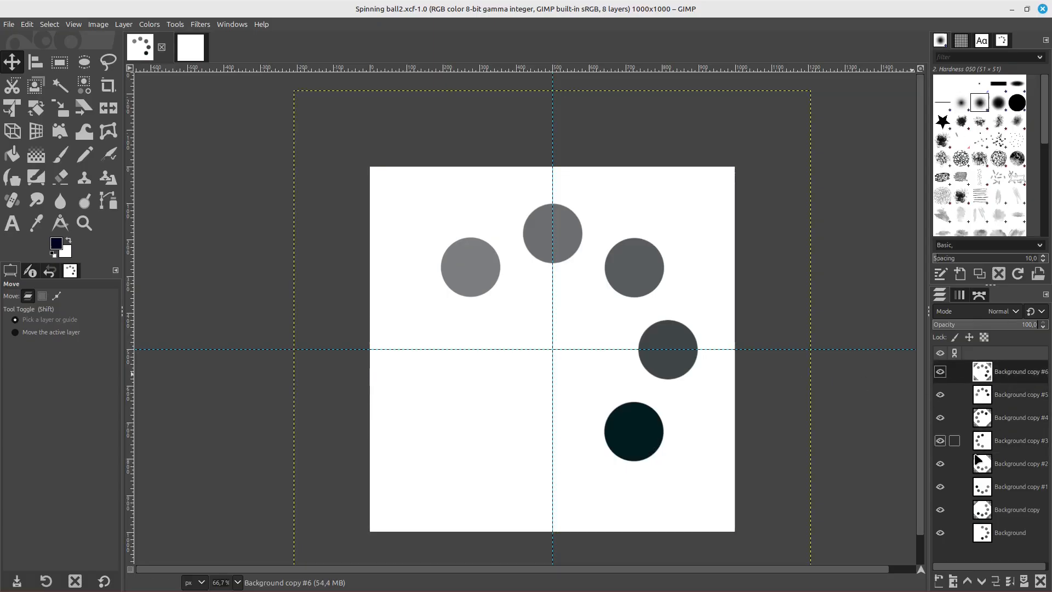
left_click(1007, 536)
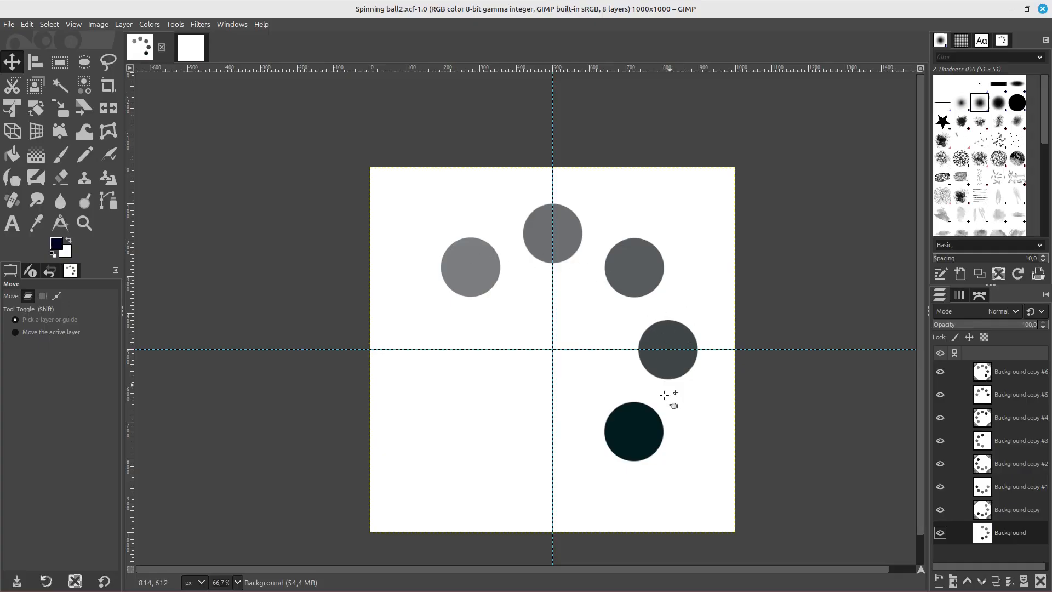
In the new untitled image, draw a circular selection about 154 px wide, centred on the vertical guide near the canvas's upper edge
left_click(194, 56)
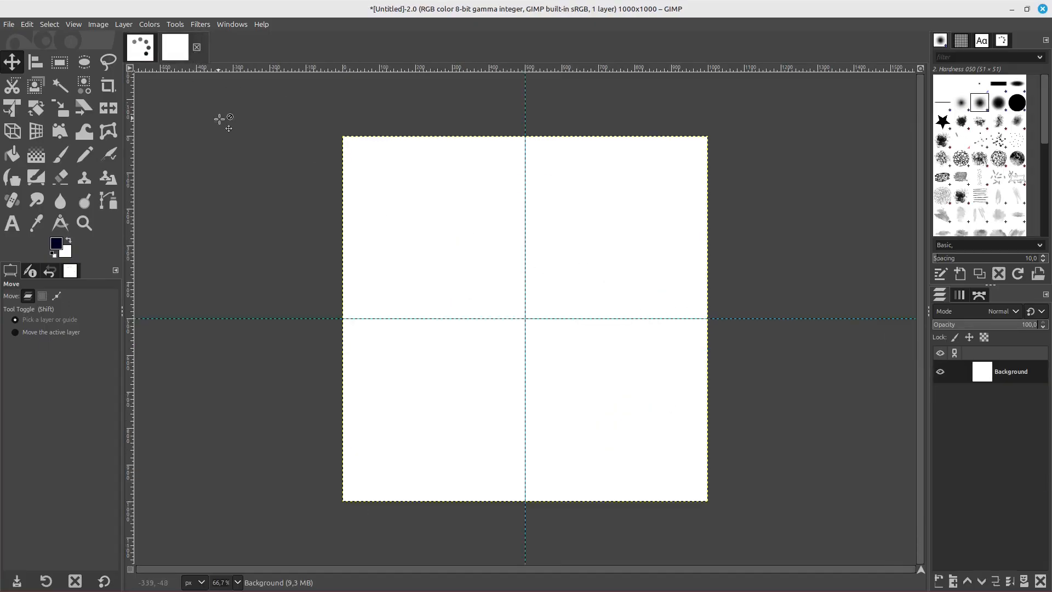
left_click(84, 64)
left_click_drag(388, 209, 524, 190)
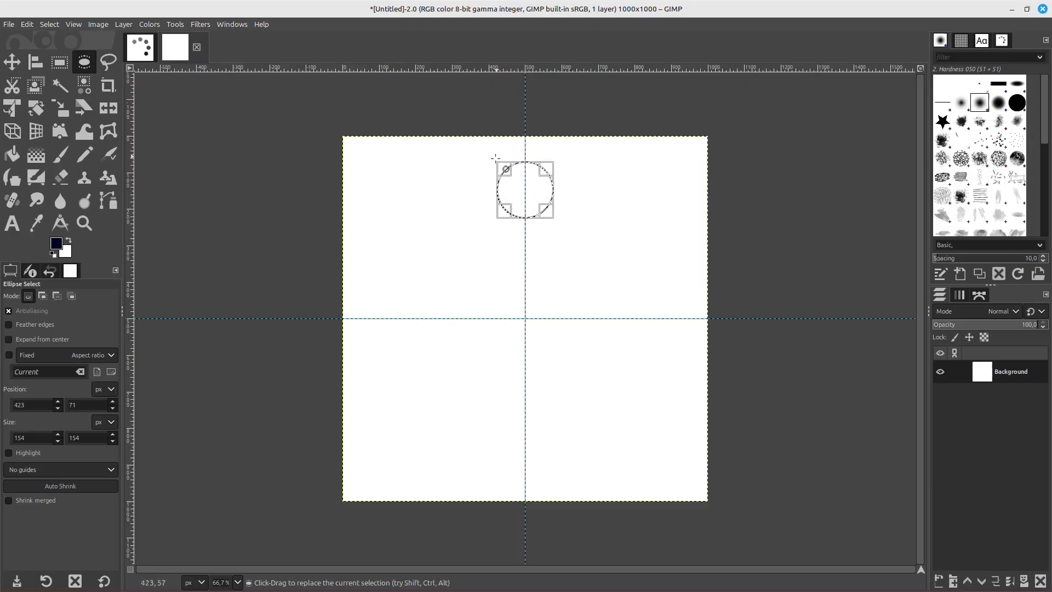
key("ctrl")
scroll(538, 219, "up", 1, "ctrl")
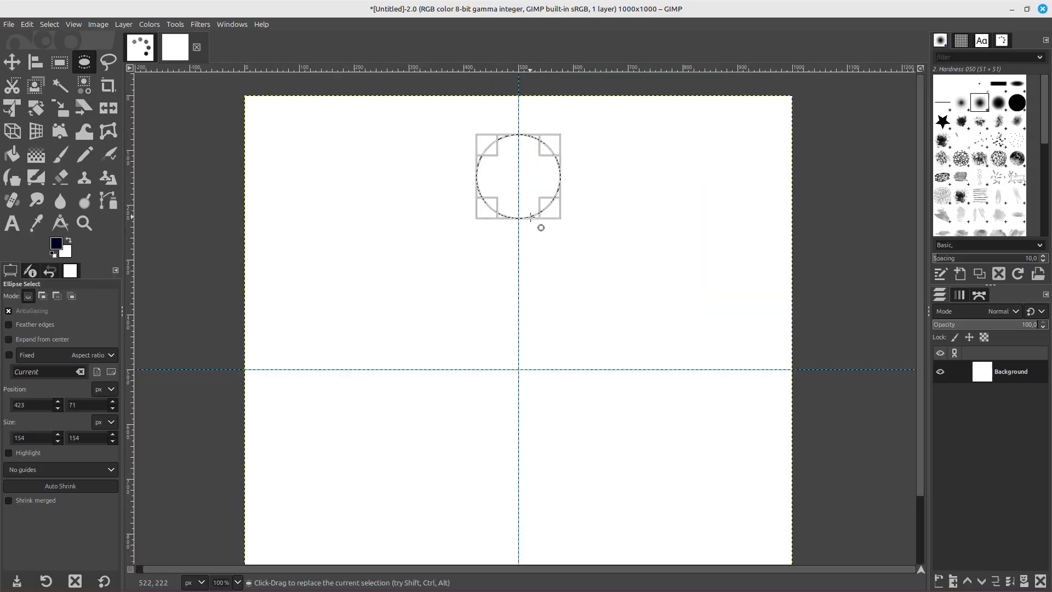
scroll(537, 196, "down", 1, "ctrl")
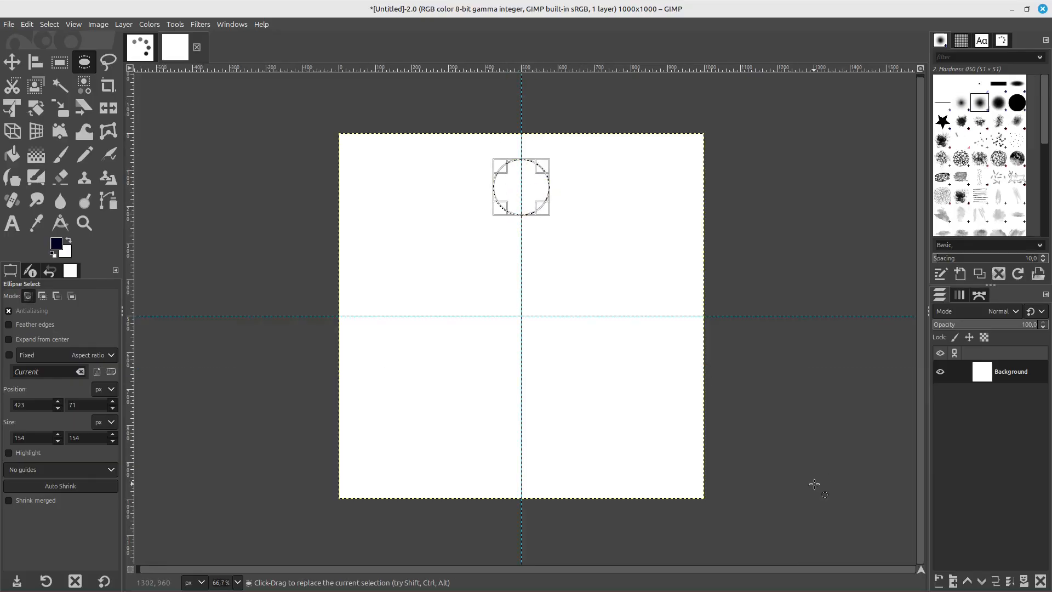
Add a new 1000 × 1000 px layer named Circle, filled with transparency
key("shift+ctrl+n")
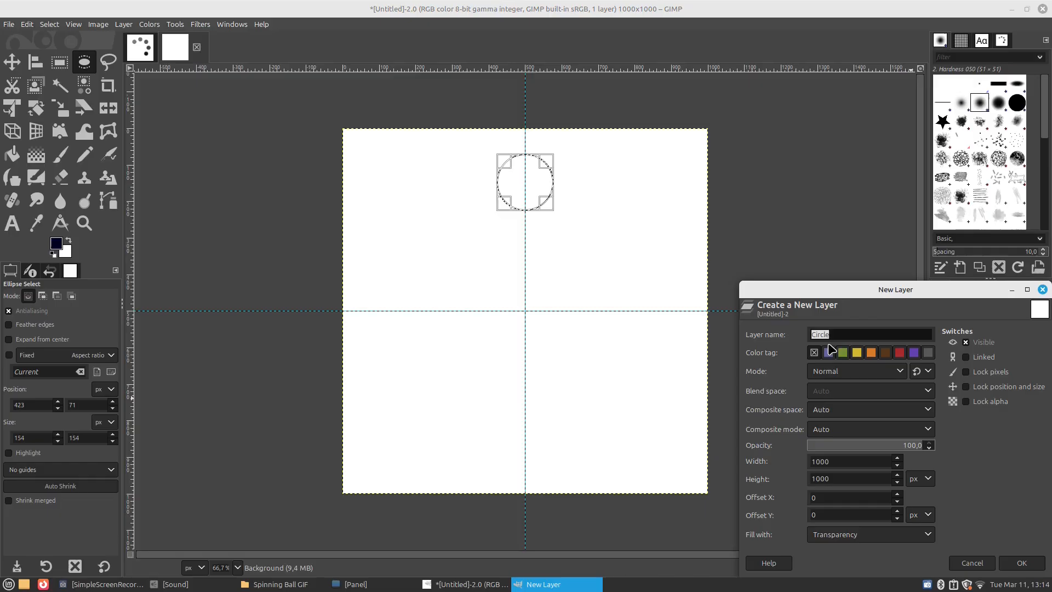
left_click(843, 534)
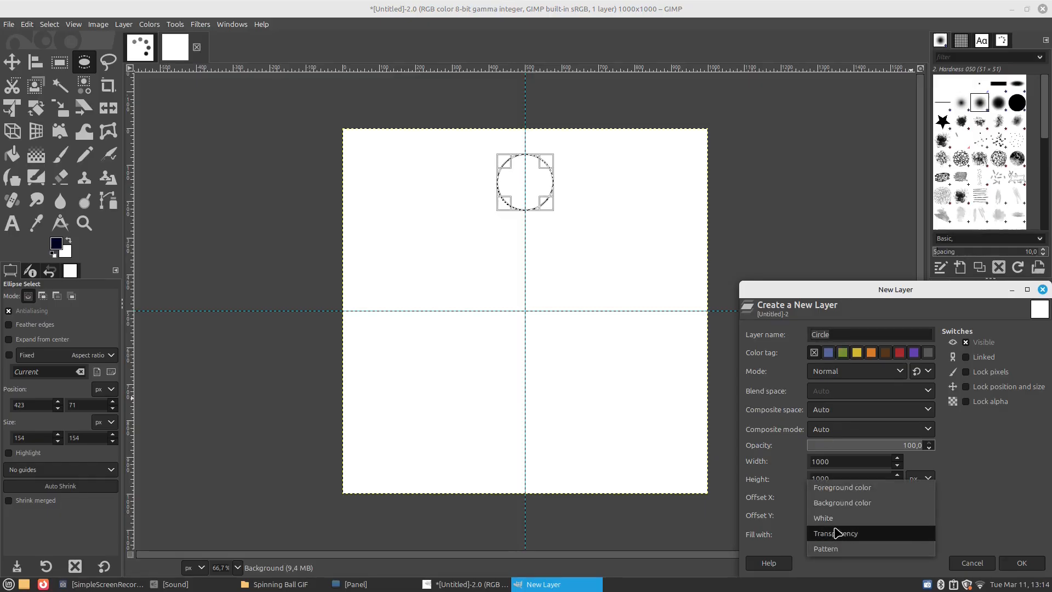
left_click(836, 537)
left_click(1022, 563)
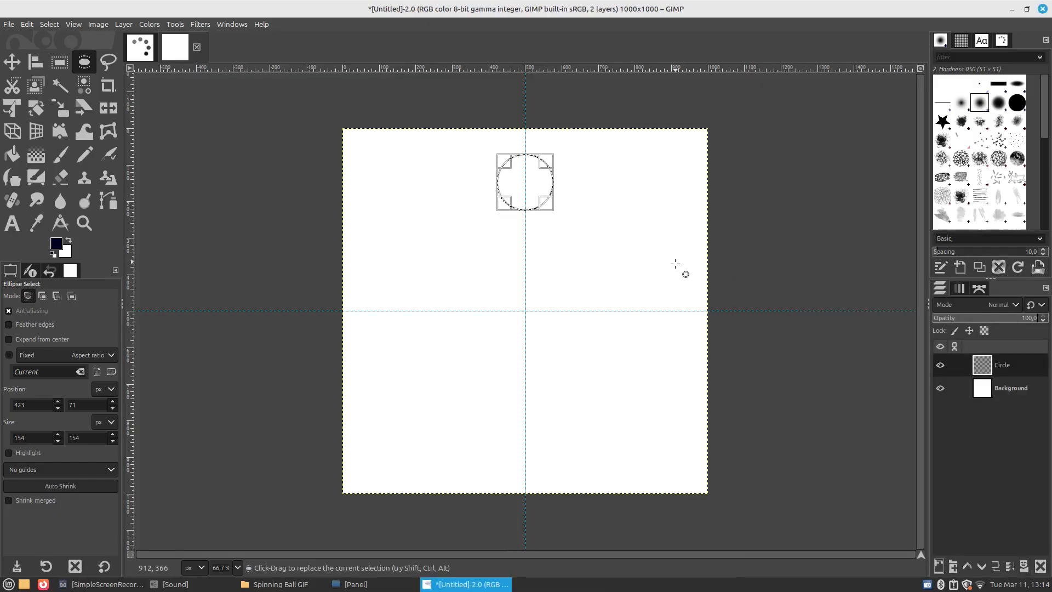
scroll(558, 196, "up", 1)
scroll(555, 190, "down", 1)
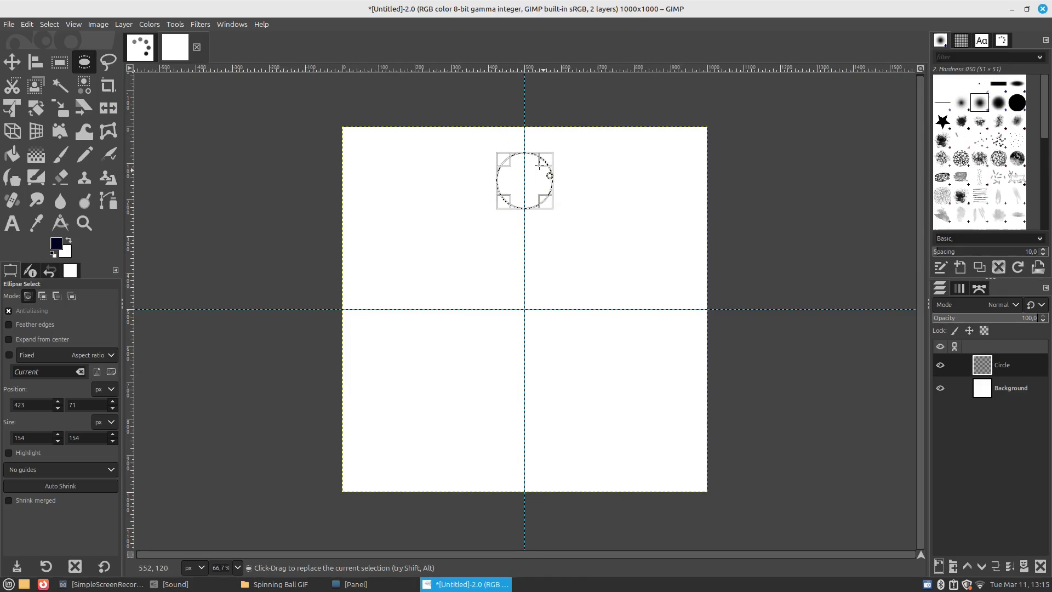
Set the foreground color to a very dark, near-black blue
scroll(534, 178, "up", 1)
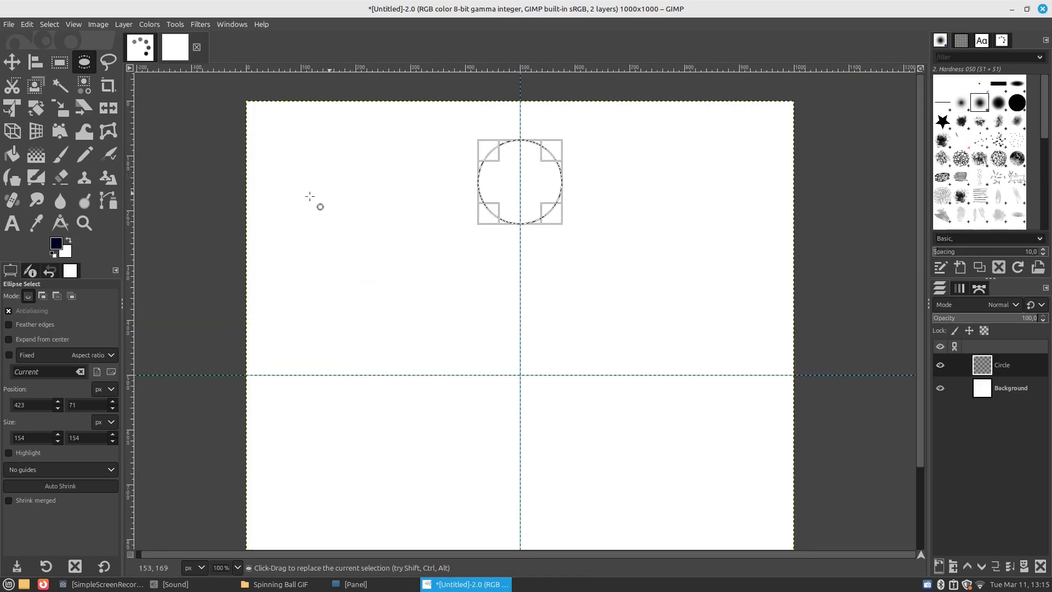
left_click(55, 245)
left_click_drag(85, 237, 100, 235)
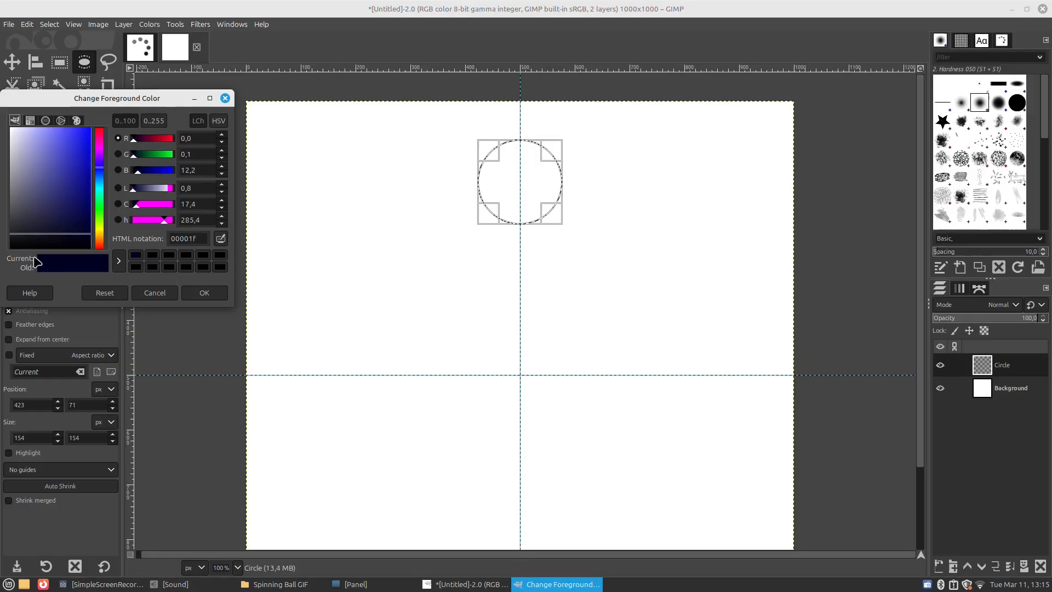
left_click_drag(75, 244, 101, 239)
left_click(208, 293)
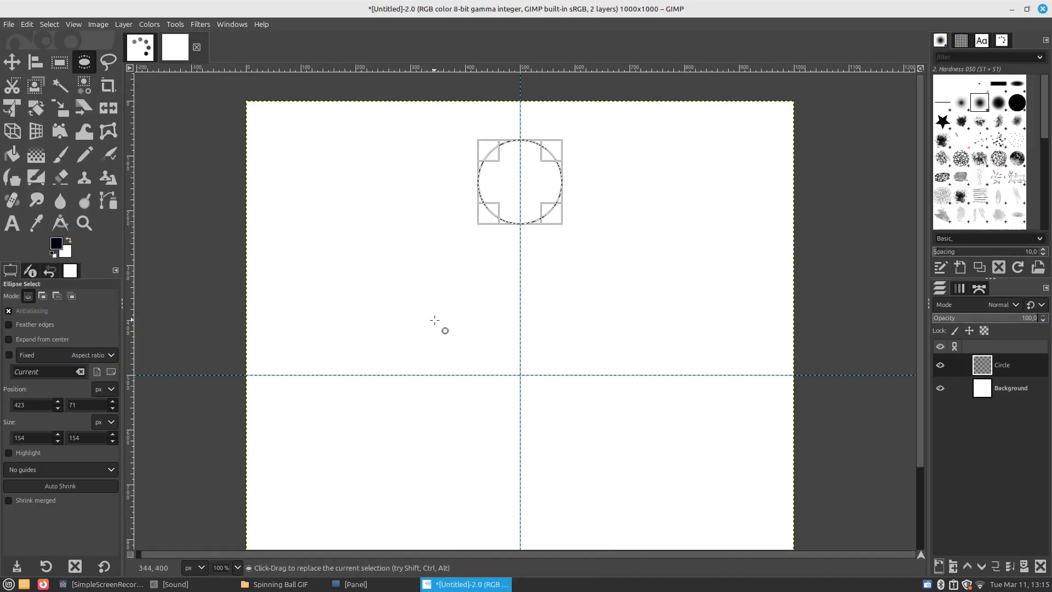
Fill the circular selection on the Circle layer with the foreground color
scroll(507, 280, "down", 1)
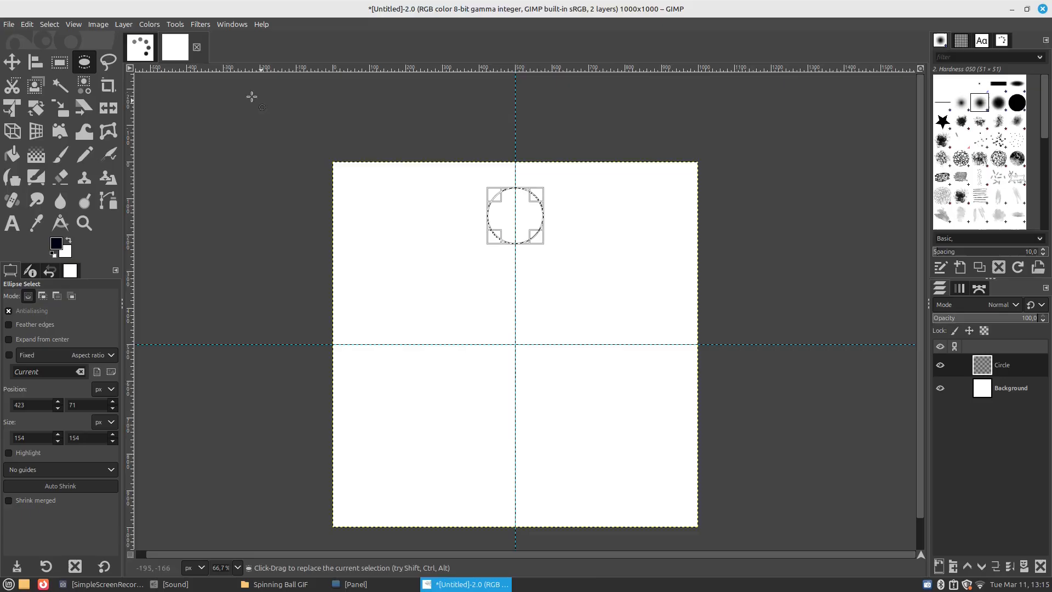
left_click(28, 25)
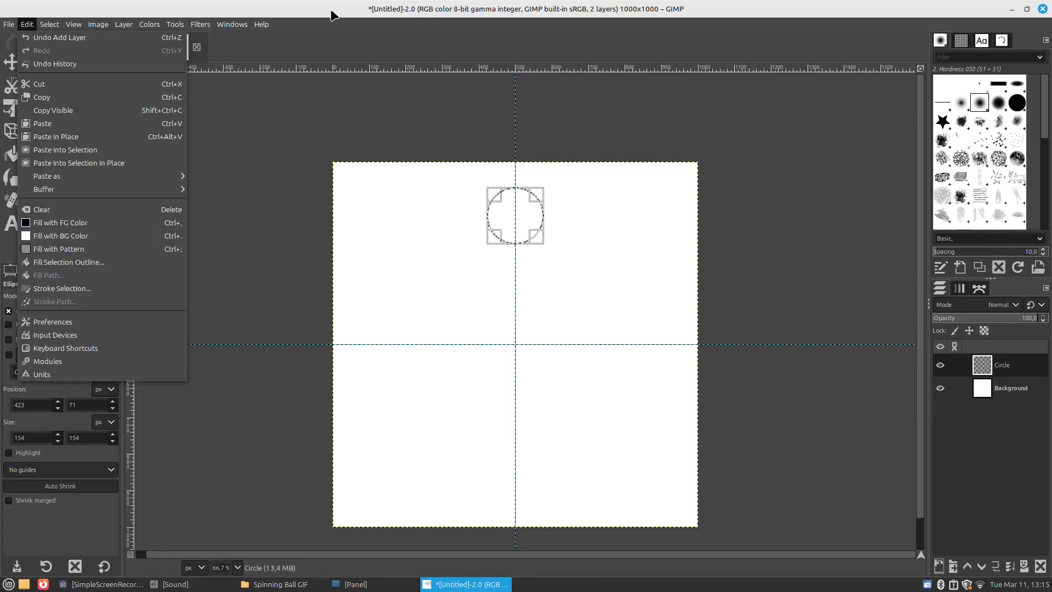
left_click(58, 236)
left_click_drag(58, 243, 517, 228)
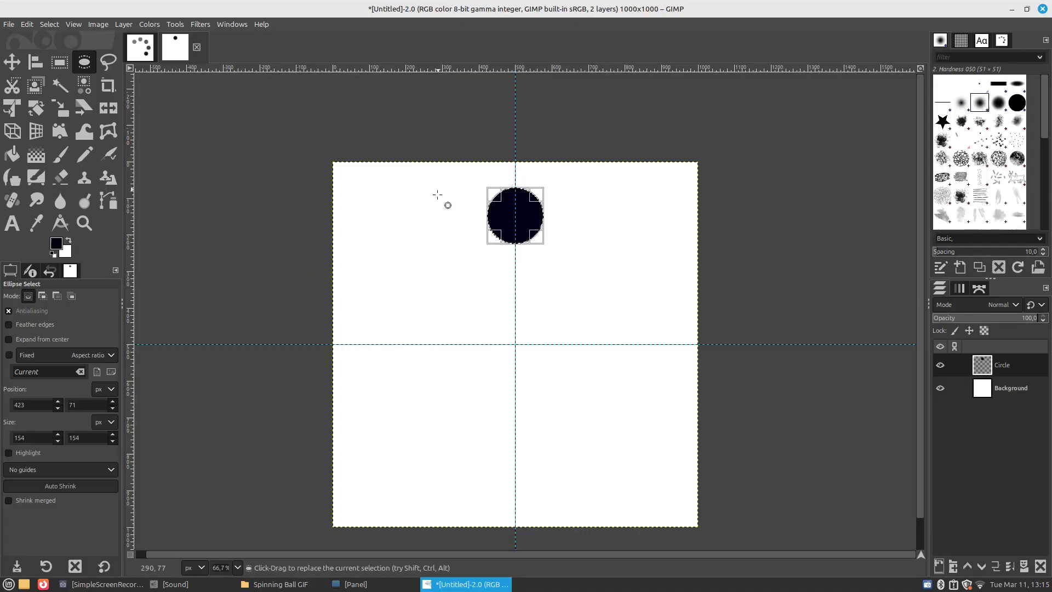
scroll(553, 220, "up", 1)
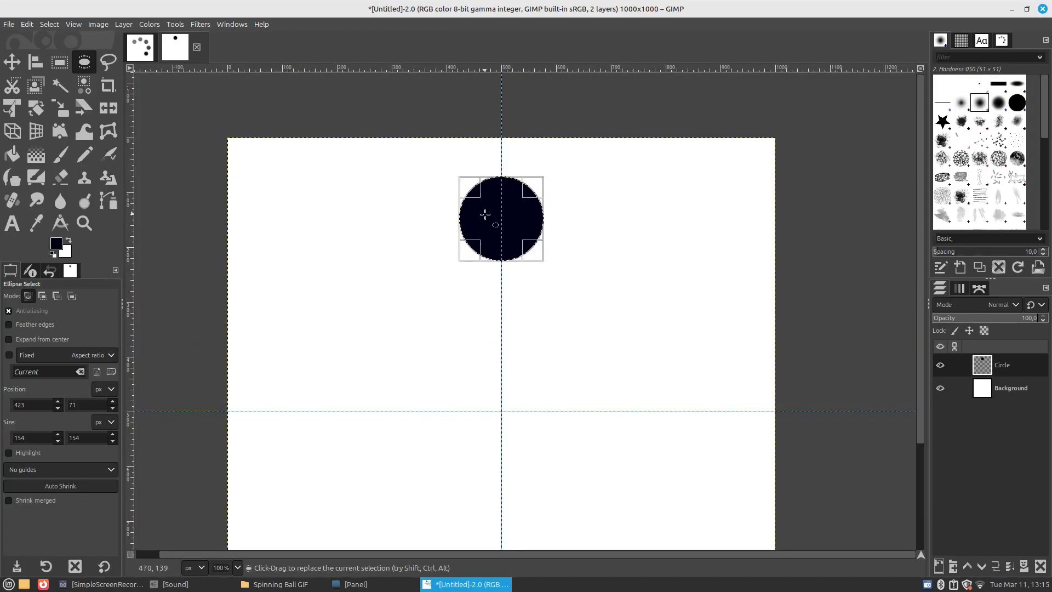
Switch to the Move tool, clear the selection and crop the Circle layer to its content
left_click(12, 61)
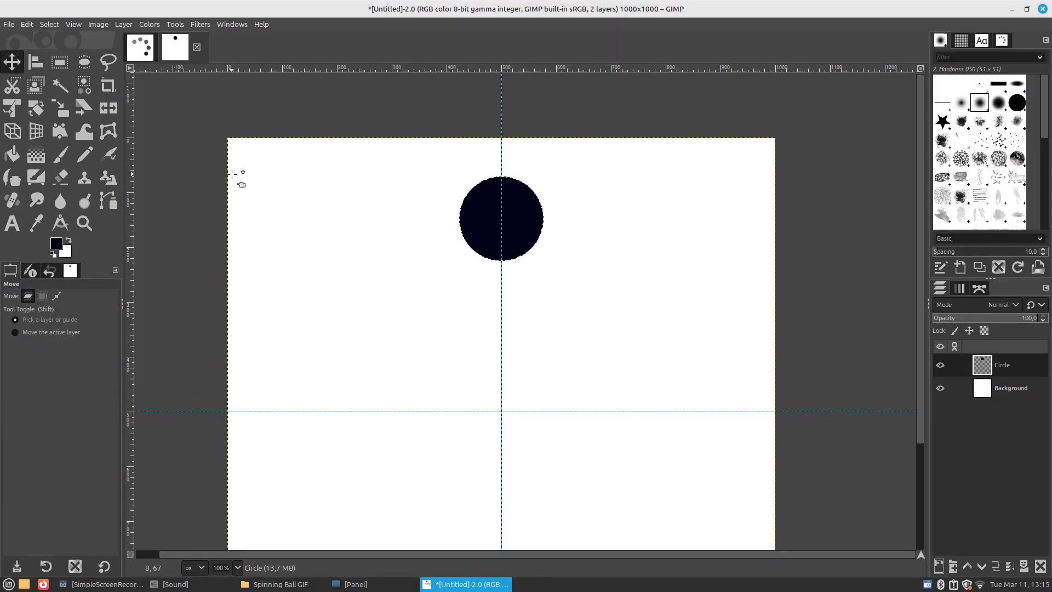
scroll(524, 203, "down", 1)
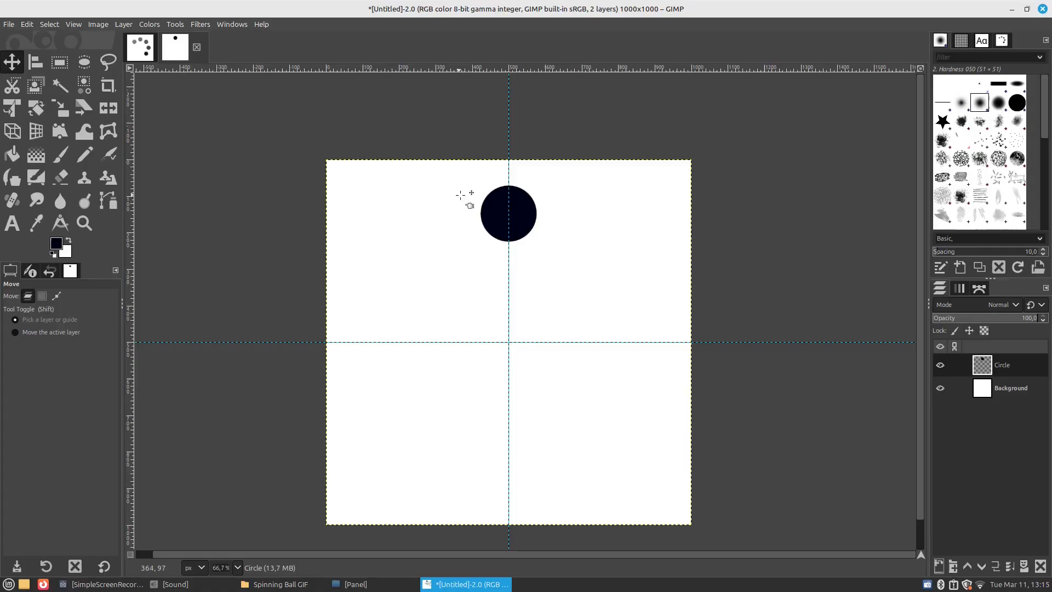
left_click(123, 24)
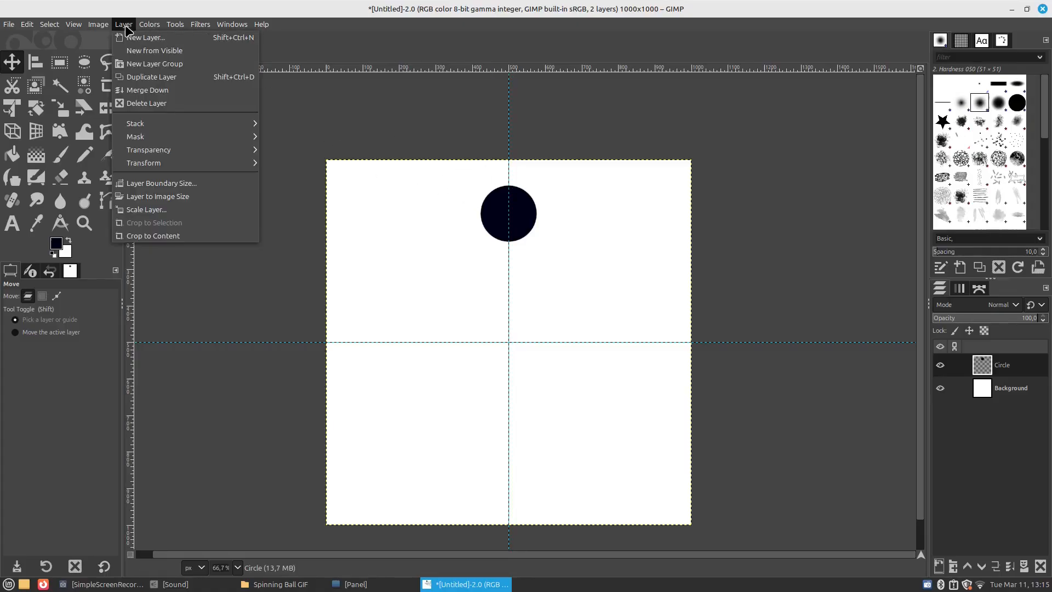
left_click(197, 237)
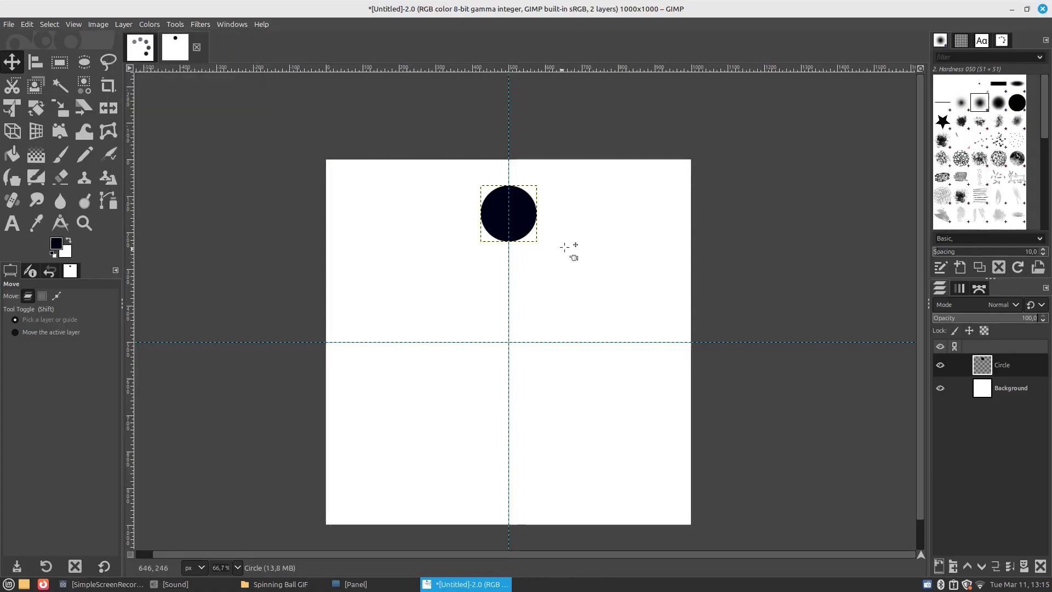
scroll(547, 224, "up", 1, "ctrl")
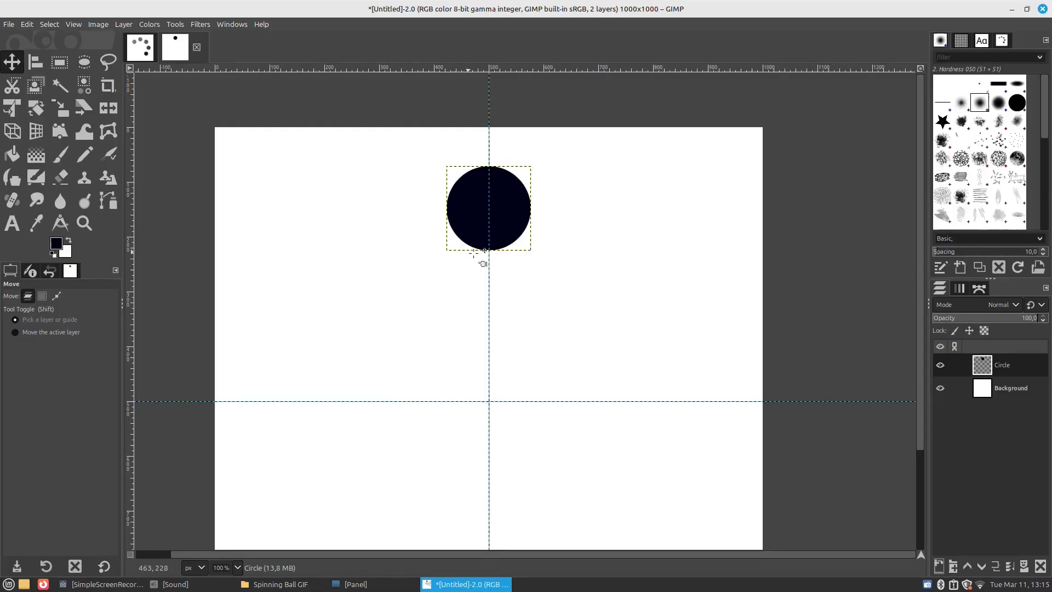
scroll(490, 204, "down", 1, "ctrl")
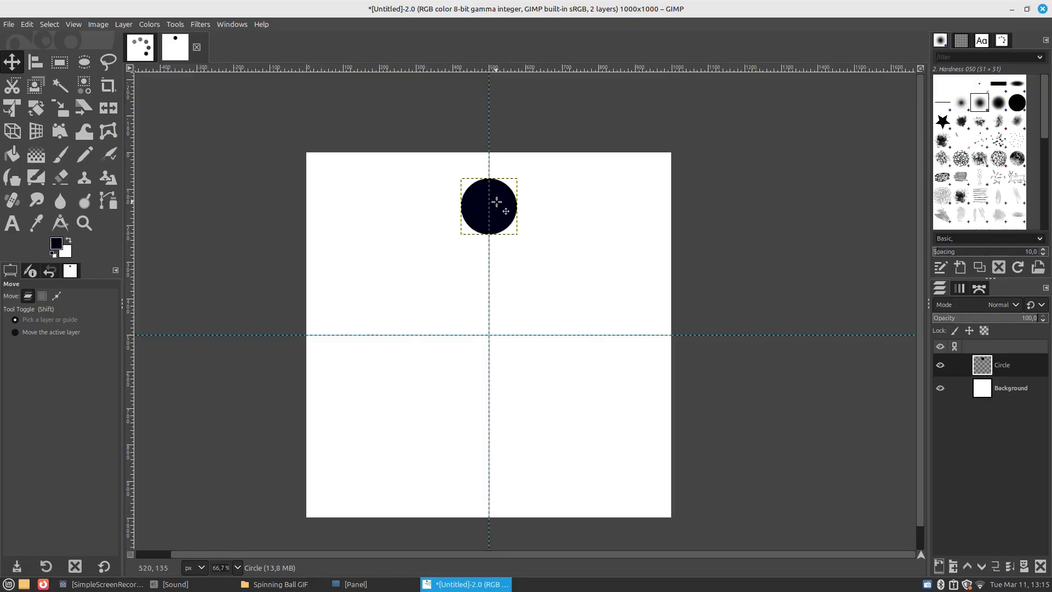
Duplicate the Circle layer four times
key("ctrl+shift+d")
key("ctrl+shift+d")
key("ctrl+shift+d")
key("ctrl+shift+d")
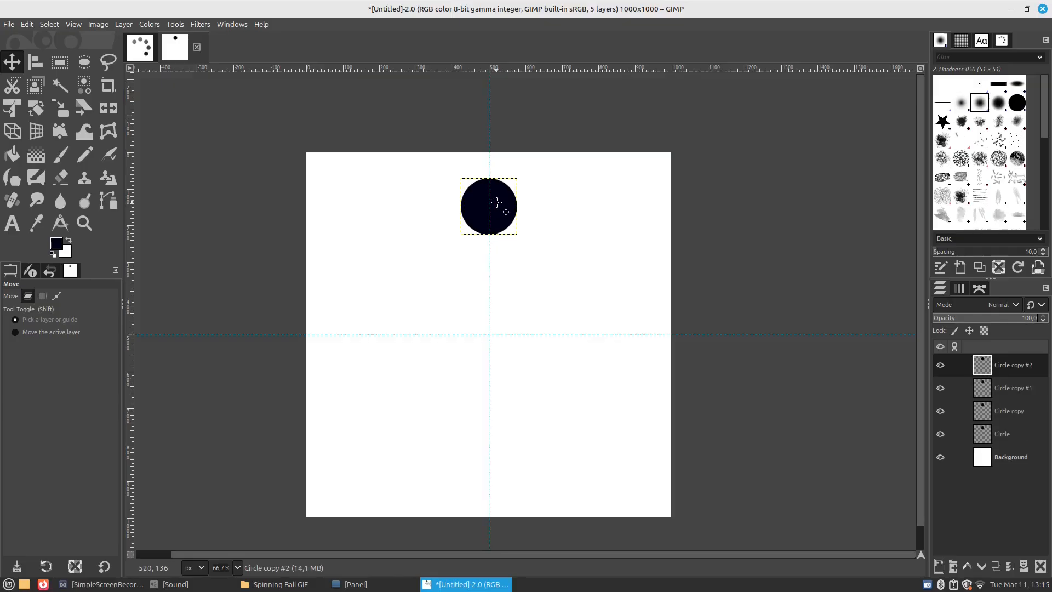
left_click(994, 433)
left_click(997, 414)
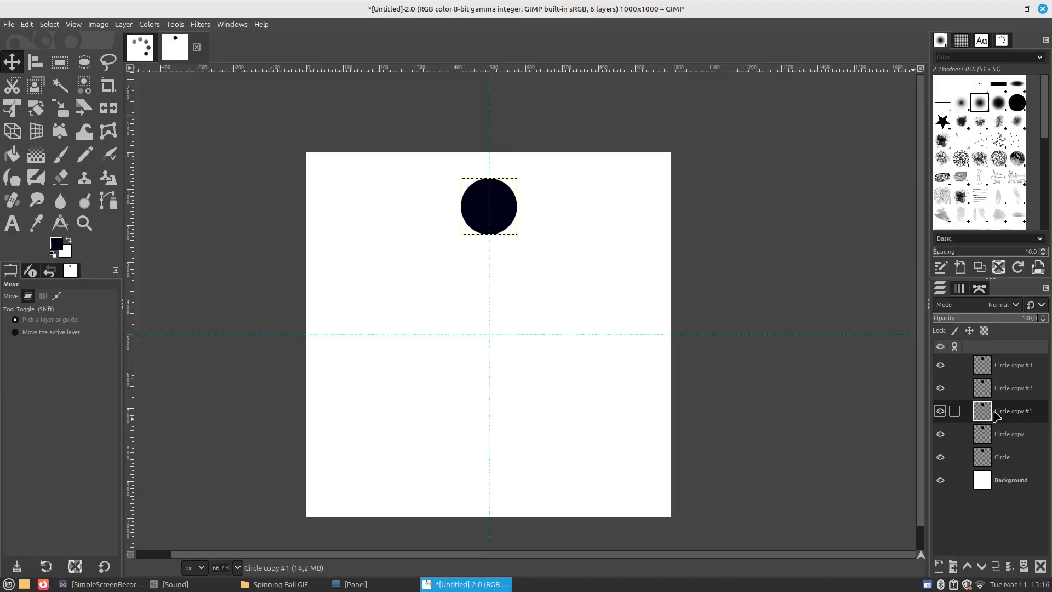
Rotate the Circle copy #3 layer by 45° around the image centre at 500, 500 px
left_click(999, 394)
left_click(999, 377)
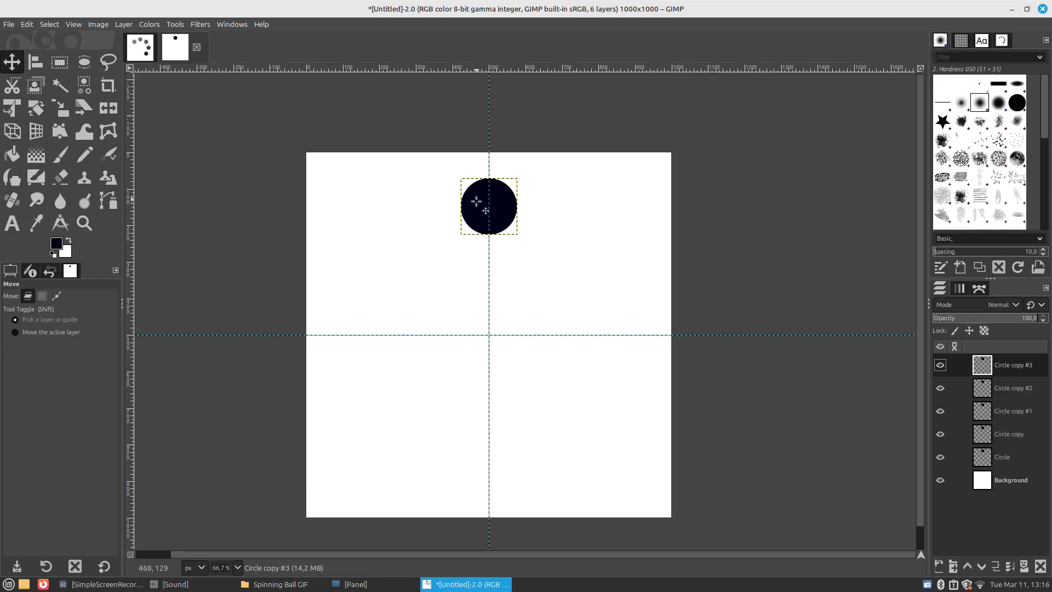
left_click(35, 108)
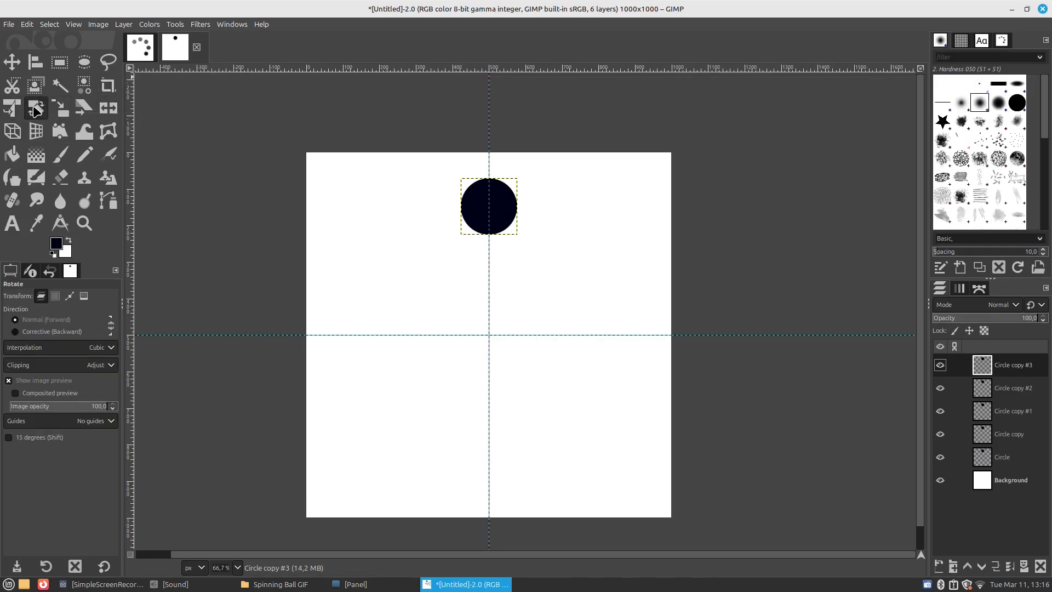
left_click(498, 207)
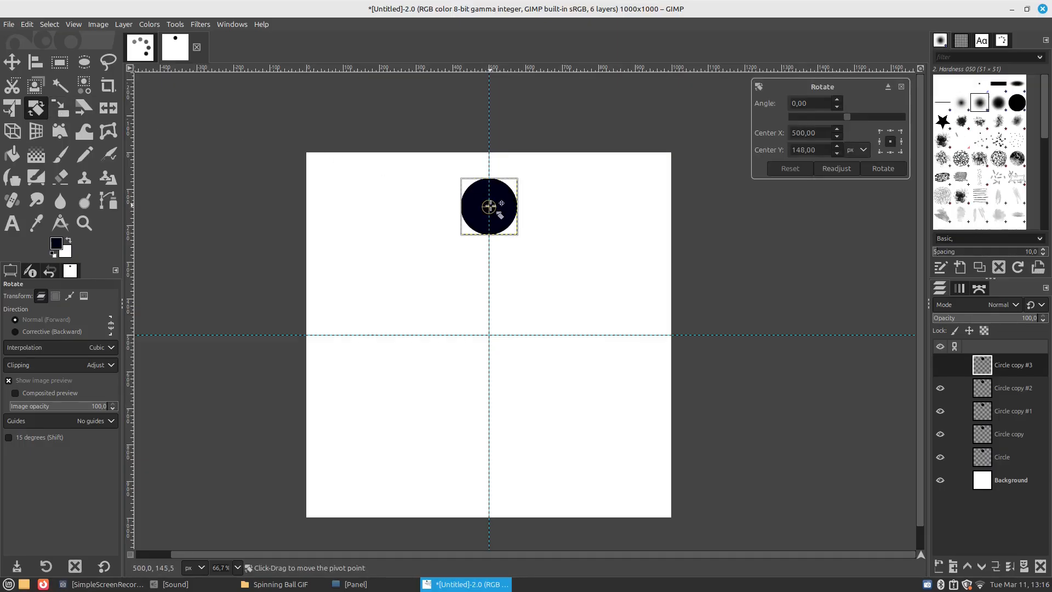
left_click_drag(500, 203, 492, 333)
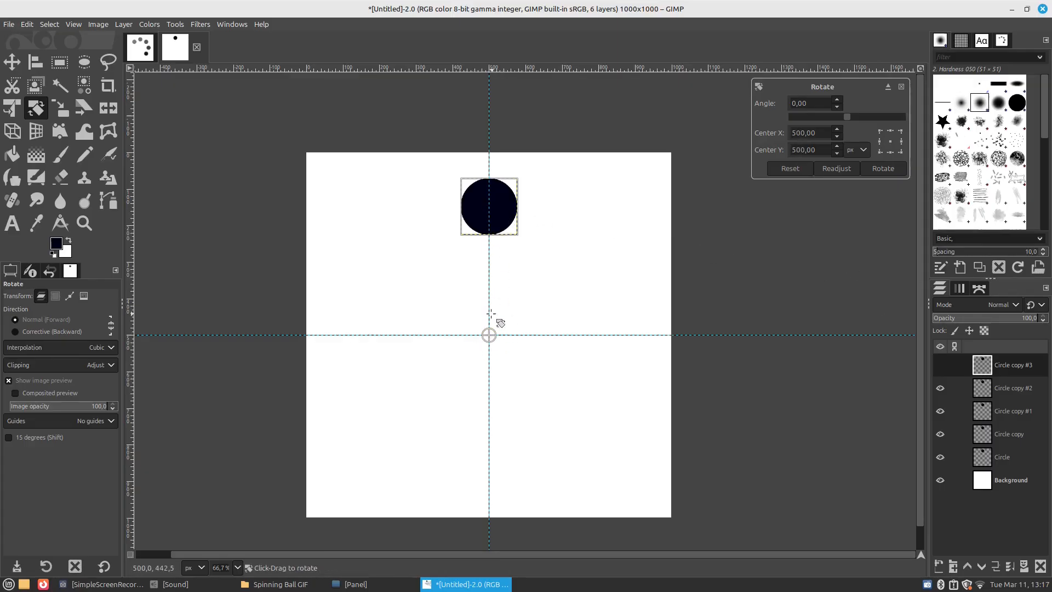
left_click_drag(816, 103, 773, 104)
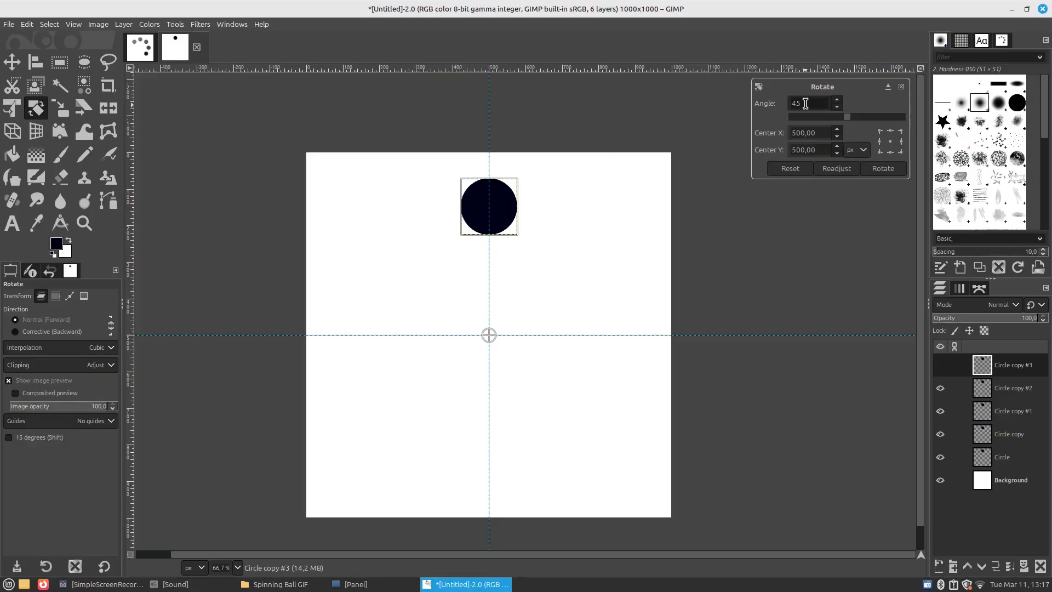
left_click(882, 168)
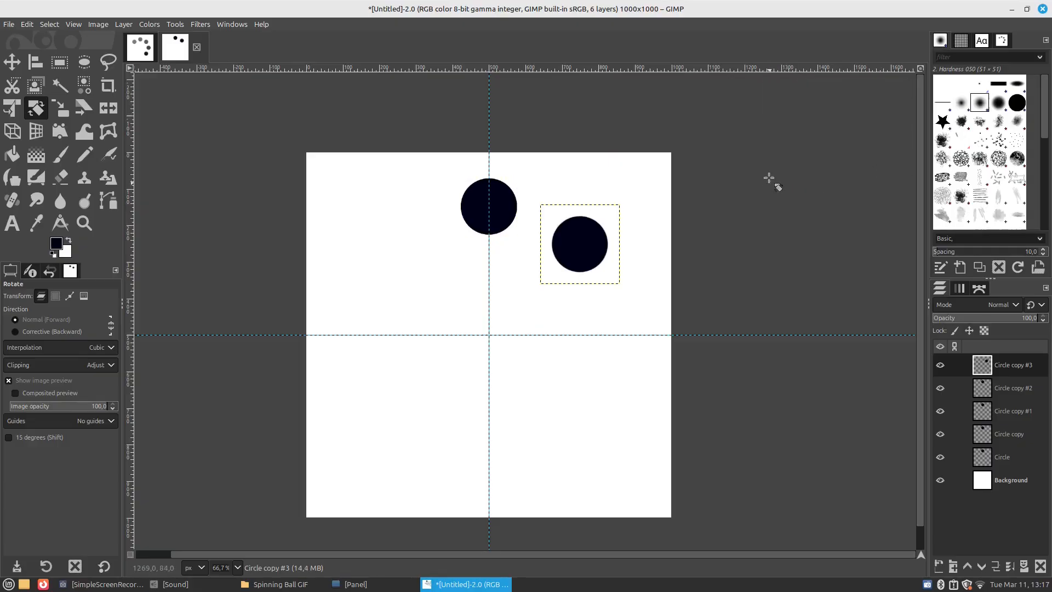
Rotate the Circle copy #2 layer by 90° around the image centre at 500, 500 px
left_click(1007, 389)
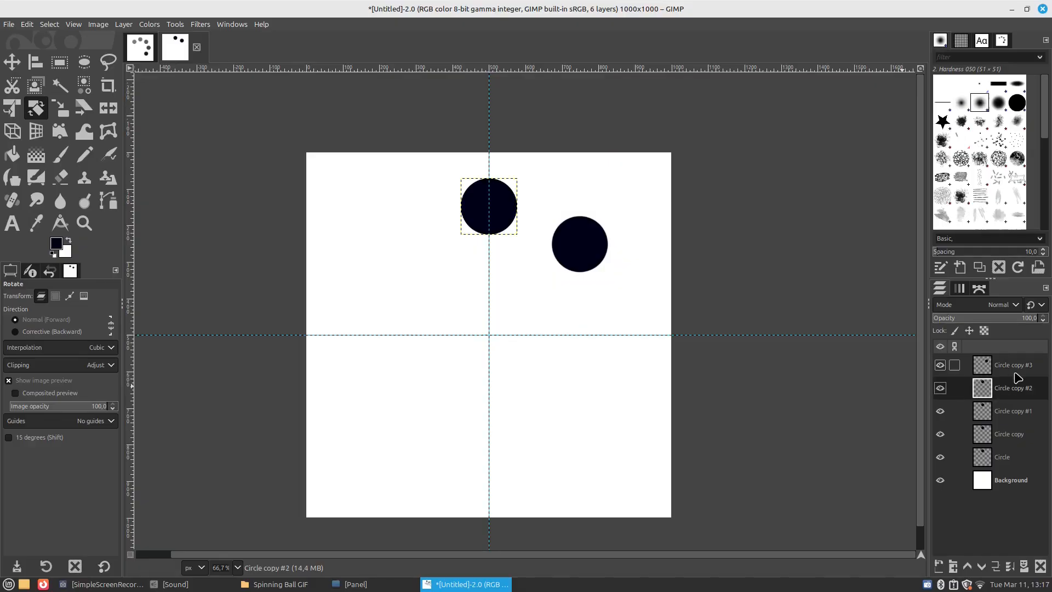
left_click(938, 388)
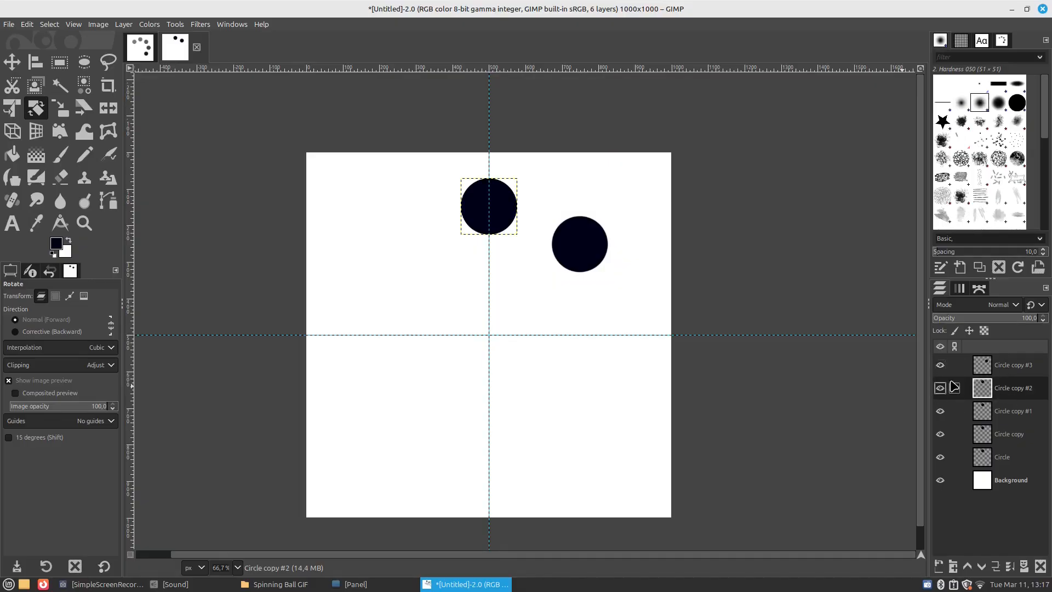
left_click(491, 209)
left_click_drag(489, 207, 489, 335)
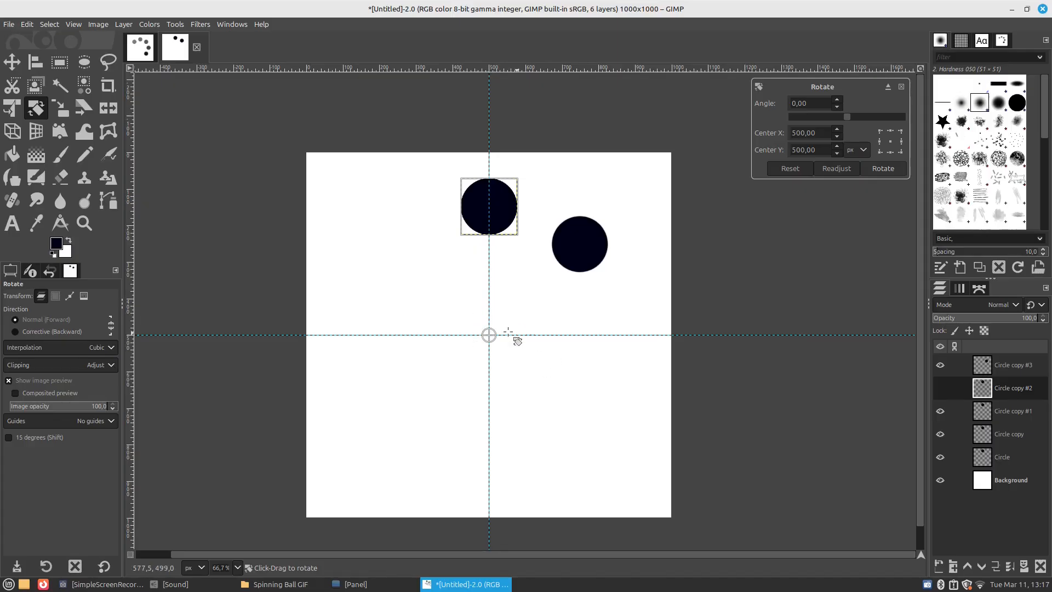
left_click_drag(812, 104, 766, 103)
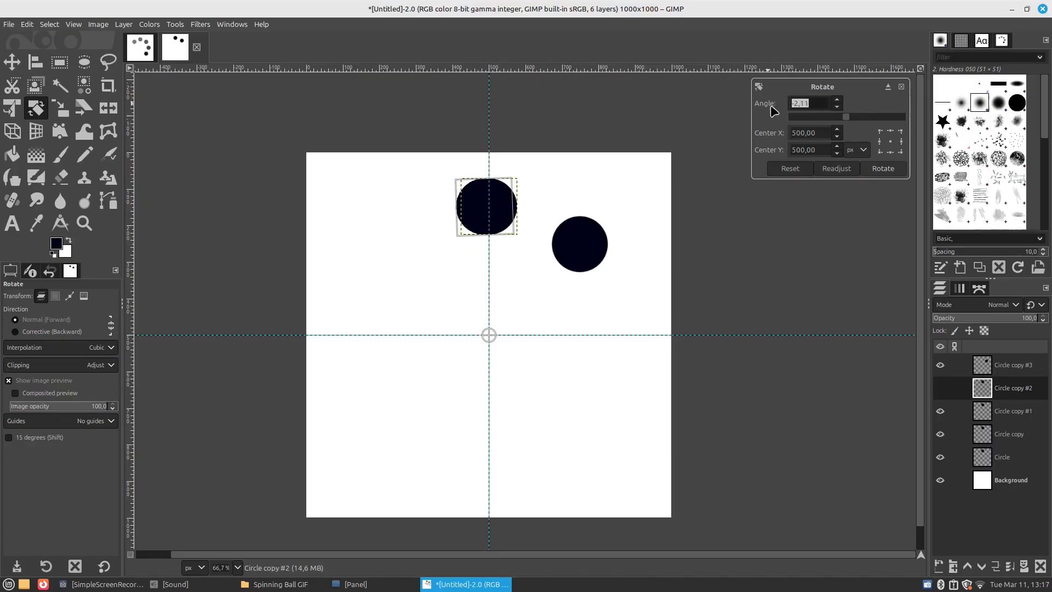
left_click(883, 168)
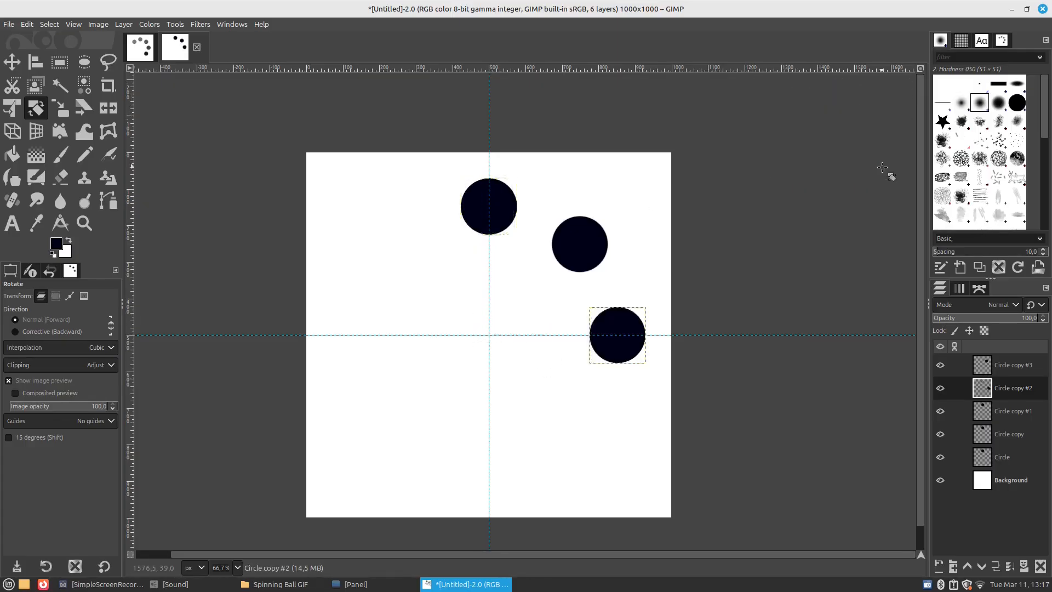
Rotate the Circle copy #1 layer by 135° around the image centre at 500, 500 px
left_click(1009, 412)
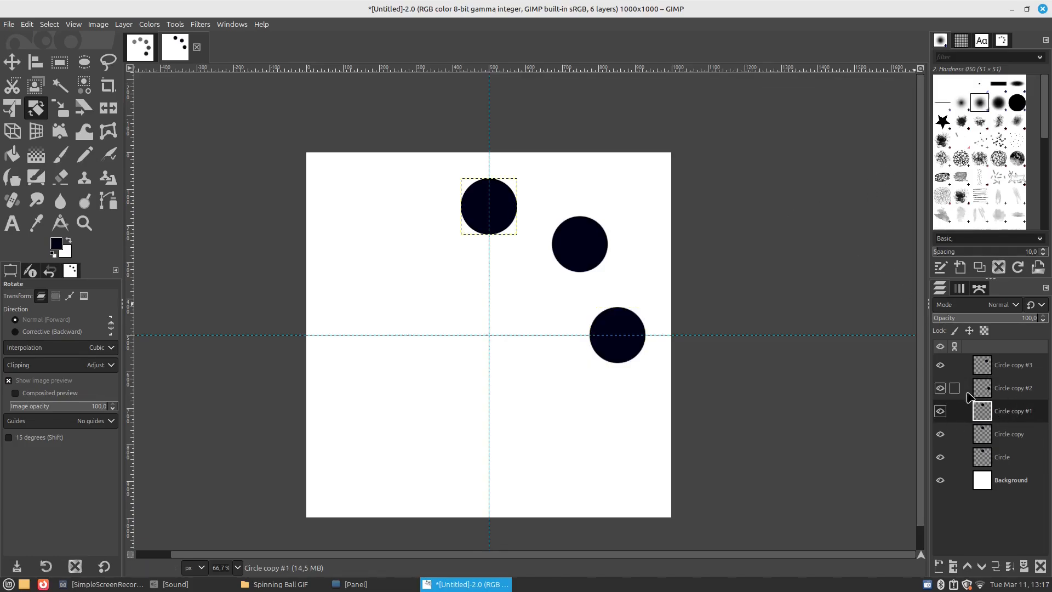
left_click(509, 229)
left_click_drag(489, 207, 490, 335)
left_click_drag(815, 104, 787, 105)
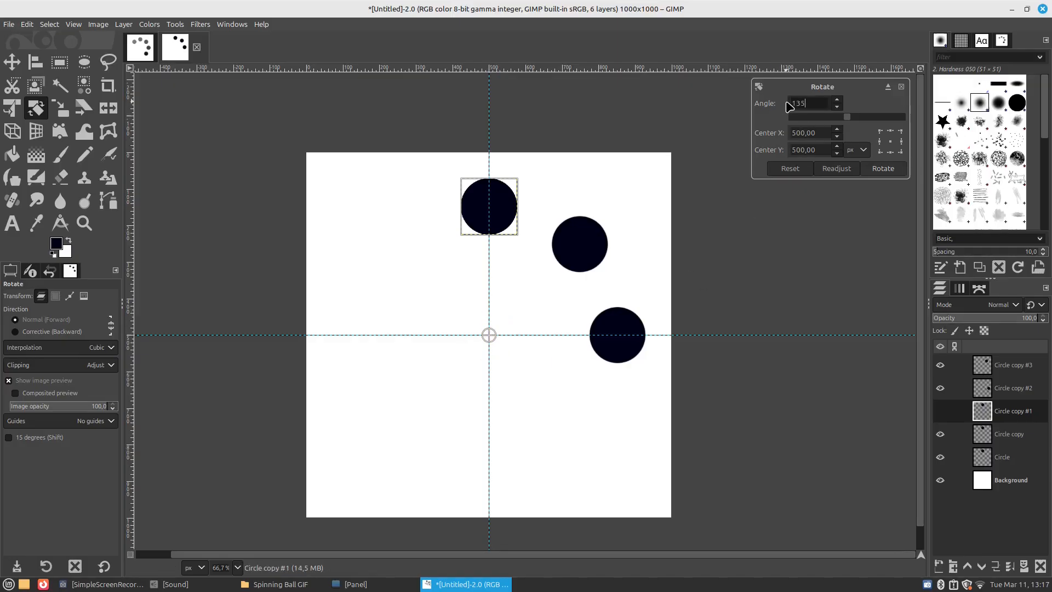
left_click(889, 173)
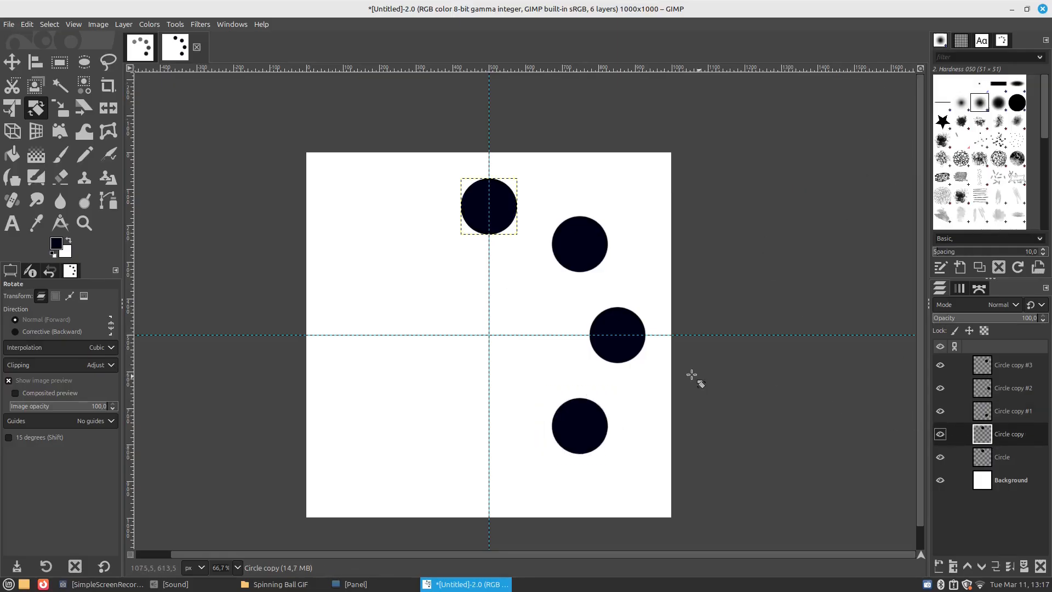
Rotate the Circle copy layer by 180° around the image centre at 500, 500 px and return to the Move tool
left_click(503, 218)
left_click_drag(502, 209, 502, 338)
left_click_drag(821, 102, 786, 106)
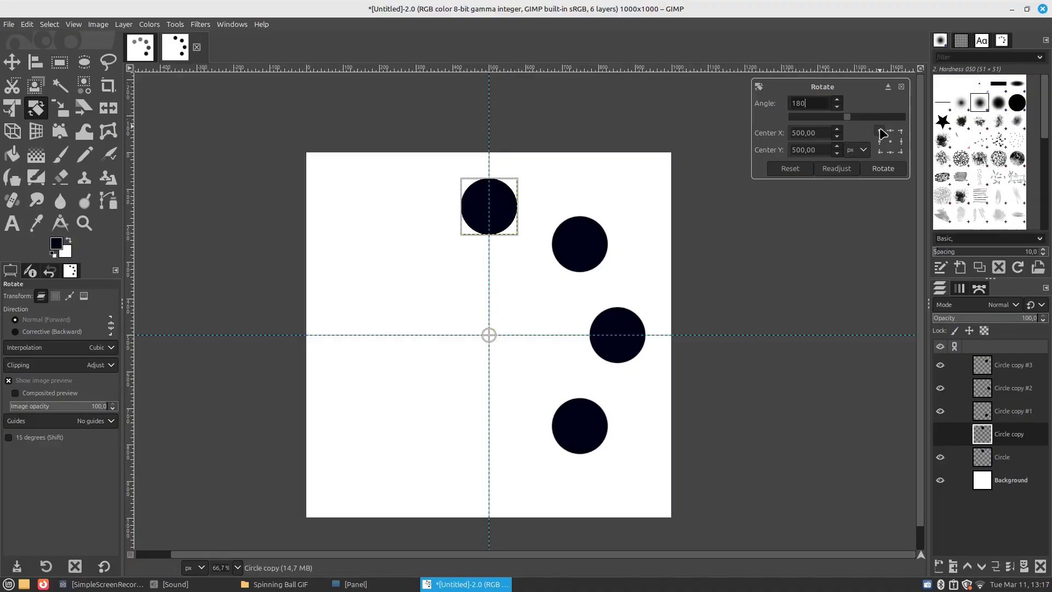
left_click(884, 170)
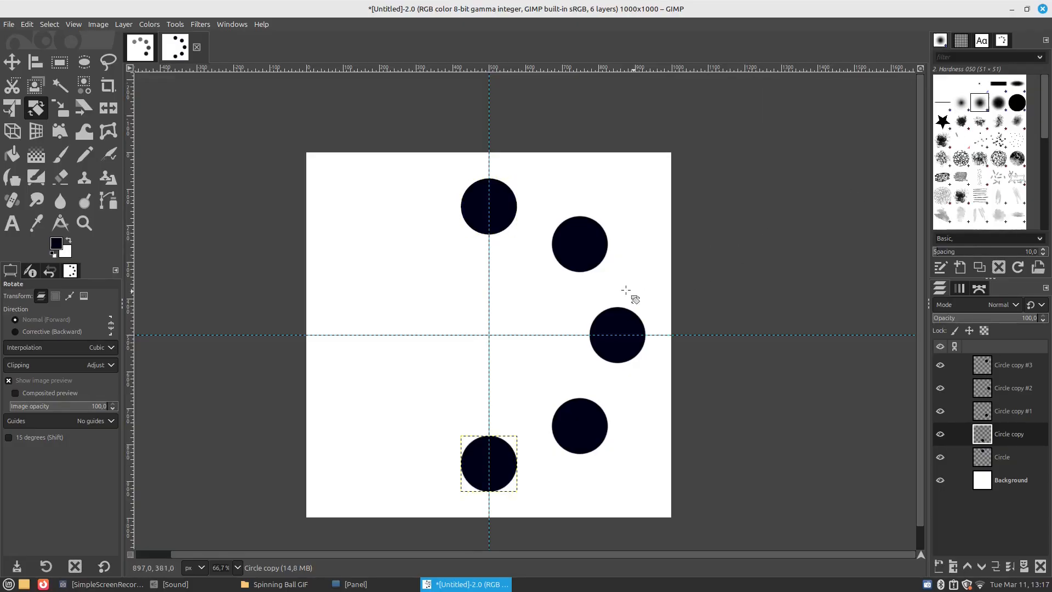
left_click(12, 62)
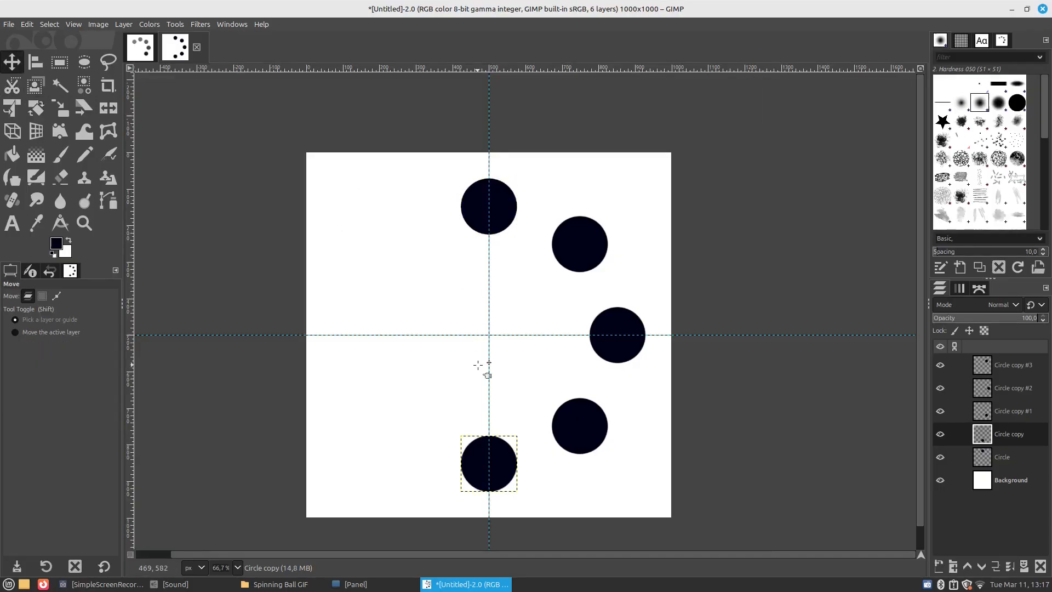
Examine the fading circles in the finished Spinning ball2.xcf image, and compare them with the new image
scroll(478, 364, "up", 1)
scroll(505, 356, "down", 1)
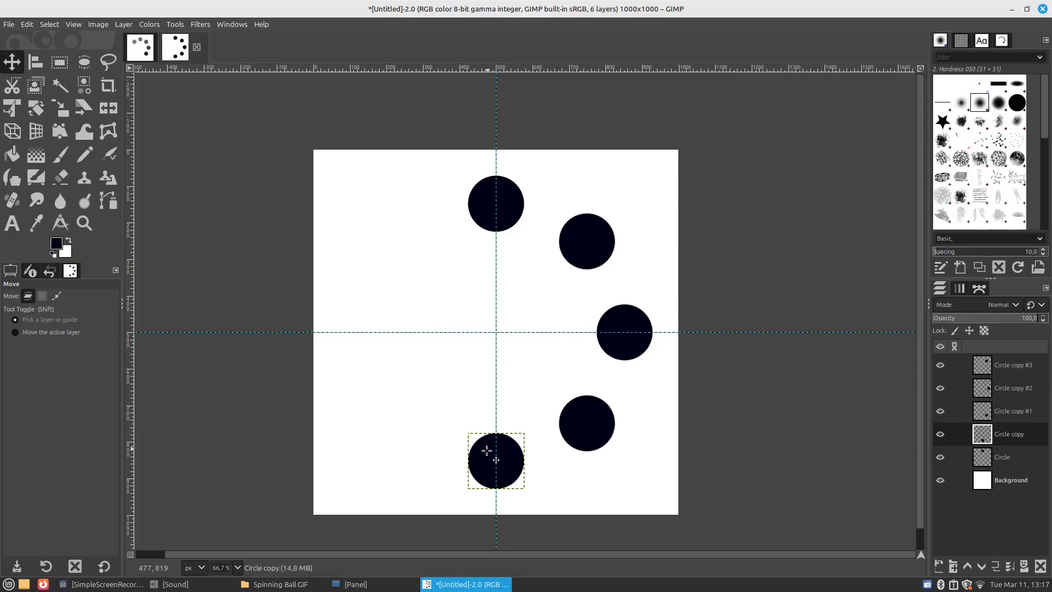
left_click(137, 54)
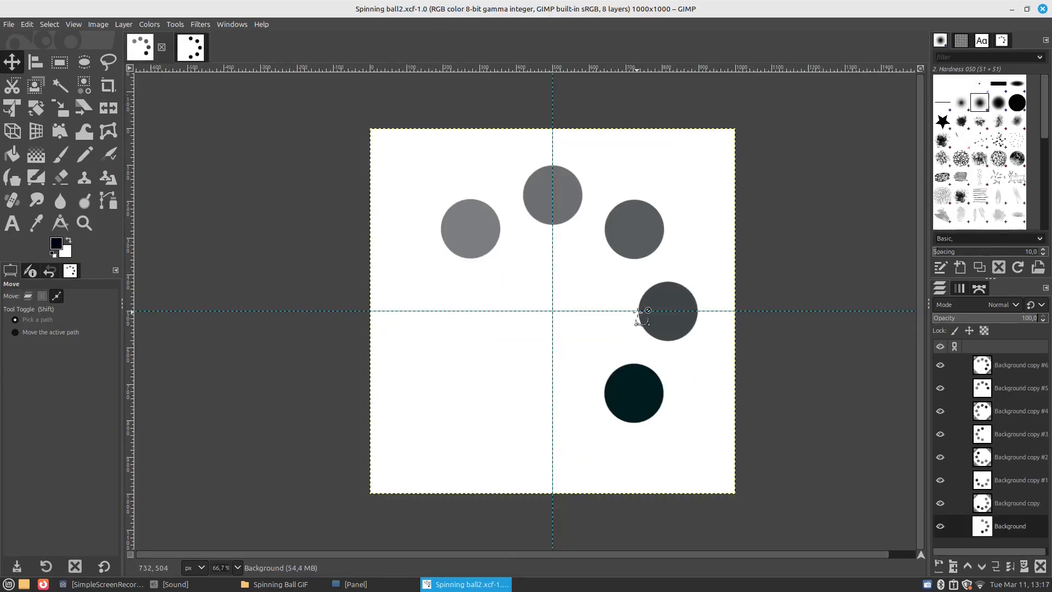
scroll(642, 311, "up", 1)
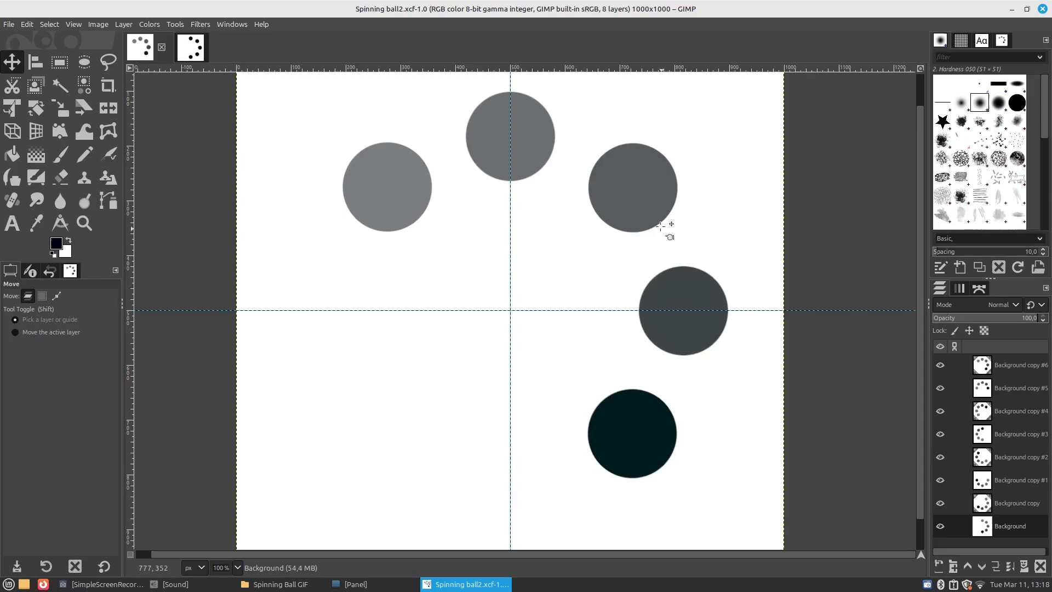
scroll(683, 304, "down", 1)
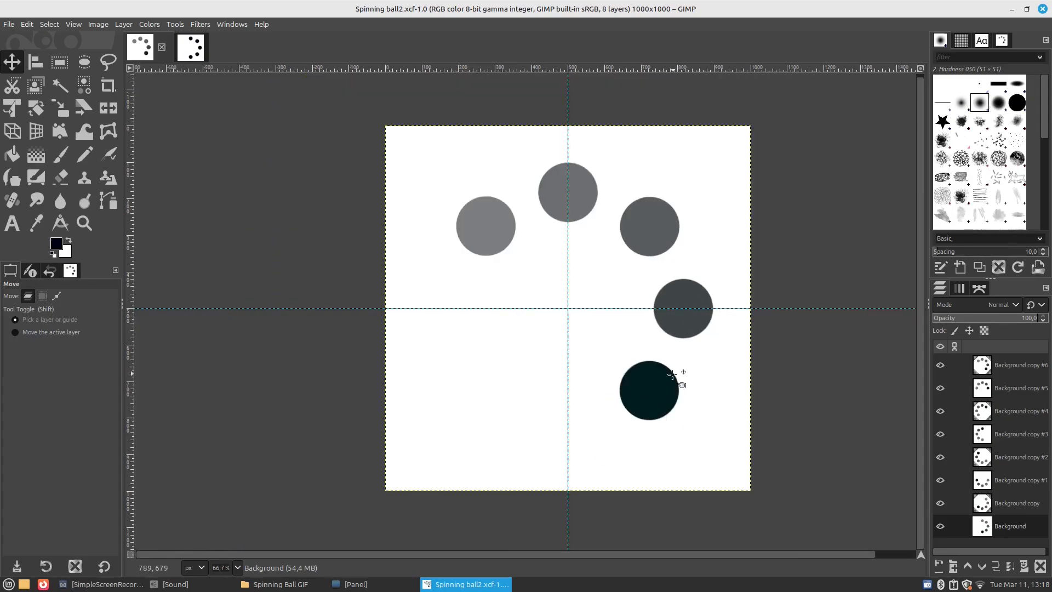
left_click(190, 48)
scroll(615, 406, "down", 1)
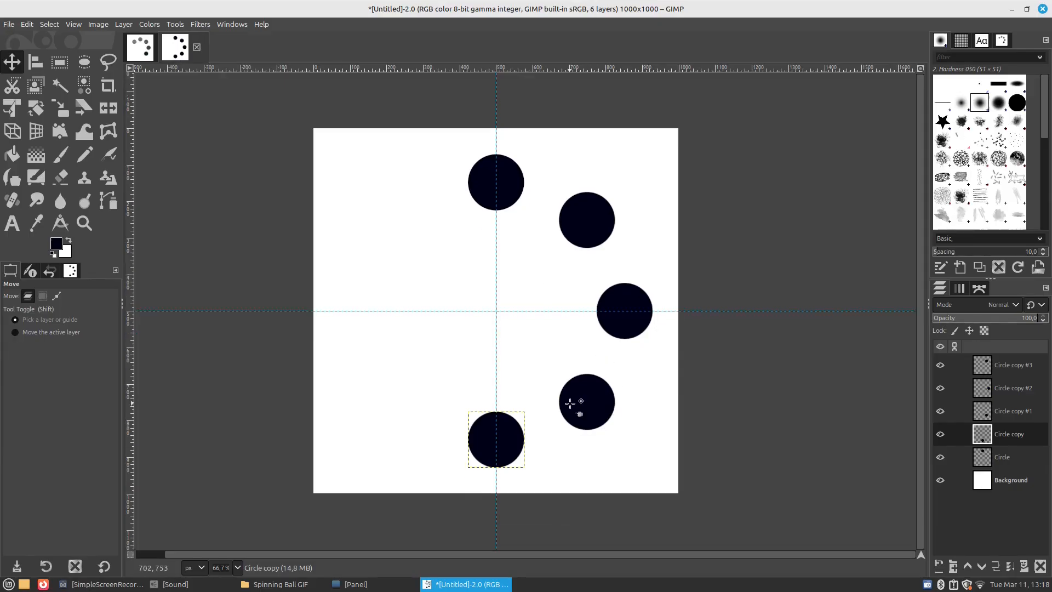
scroll(571, 430, "up", 1)
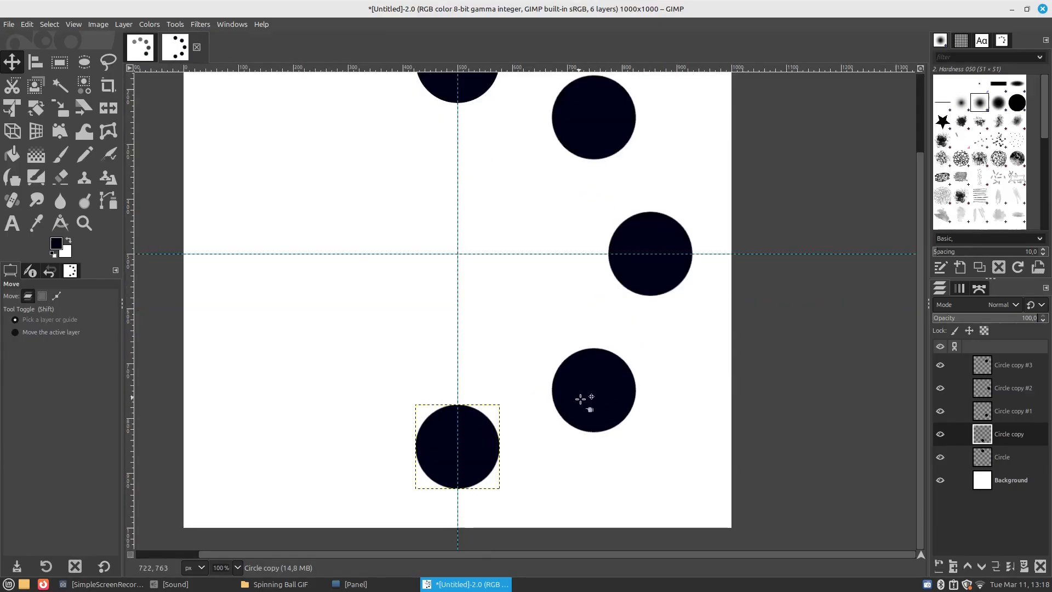
scroll(593, 389, "down", 1)
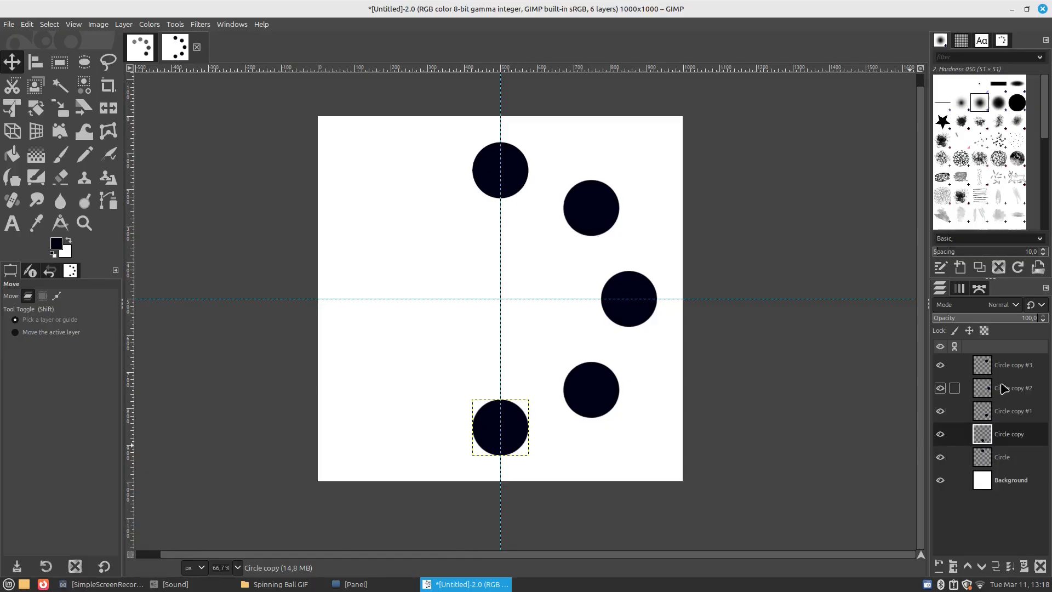
Check which circle each layer holds and slightly lower the opacity of the Circle copy #1 layer
left_click(992, 458)
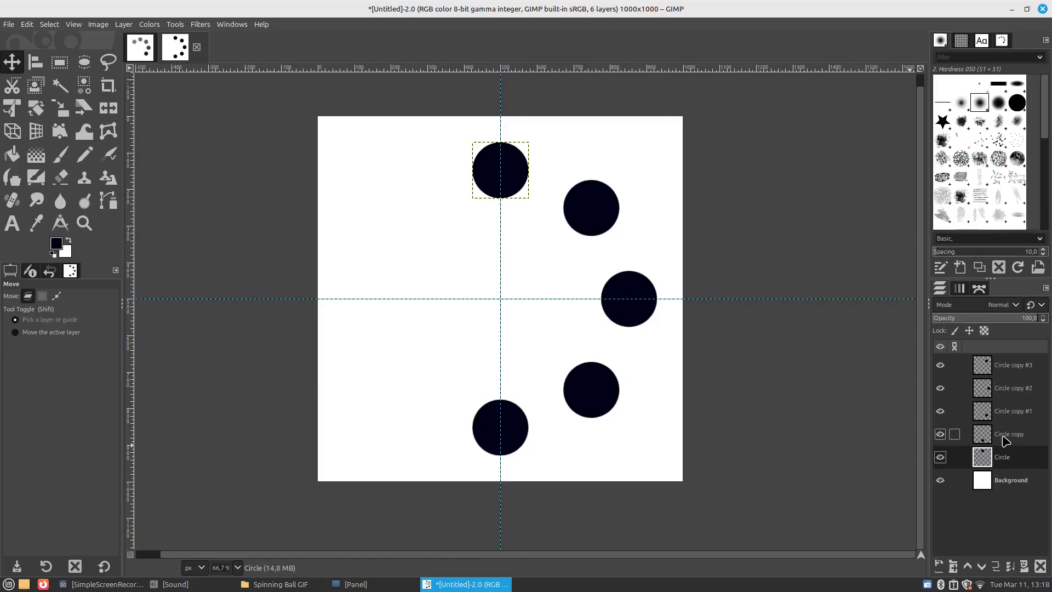
left_click(1002, 437)
left_click(1006, 419)
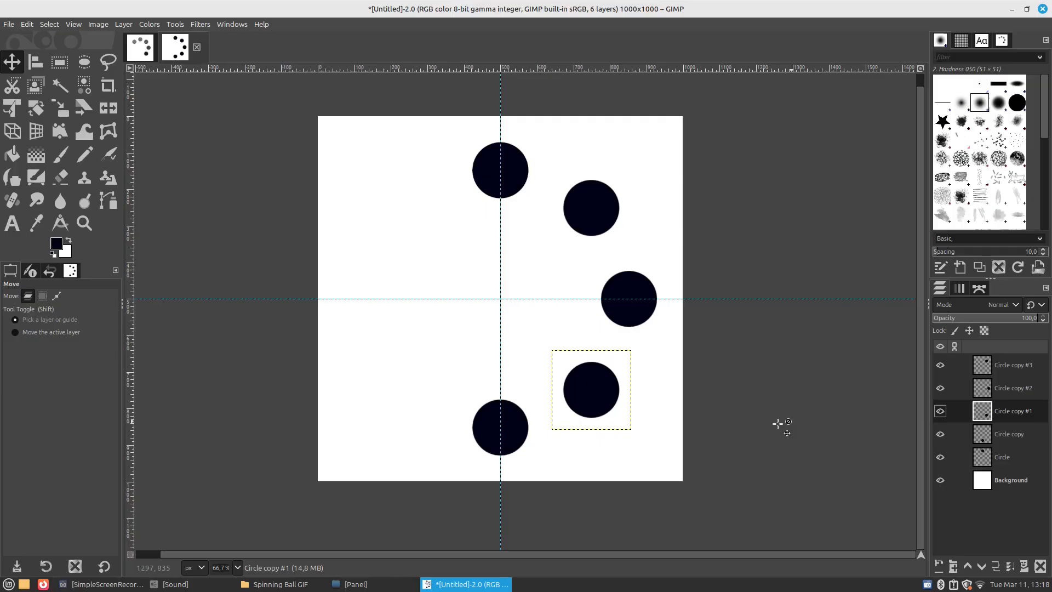
left_click(992, 436)
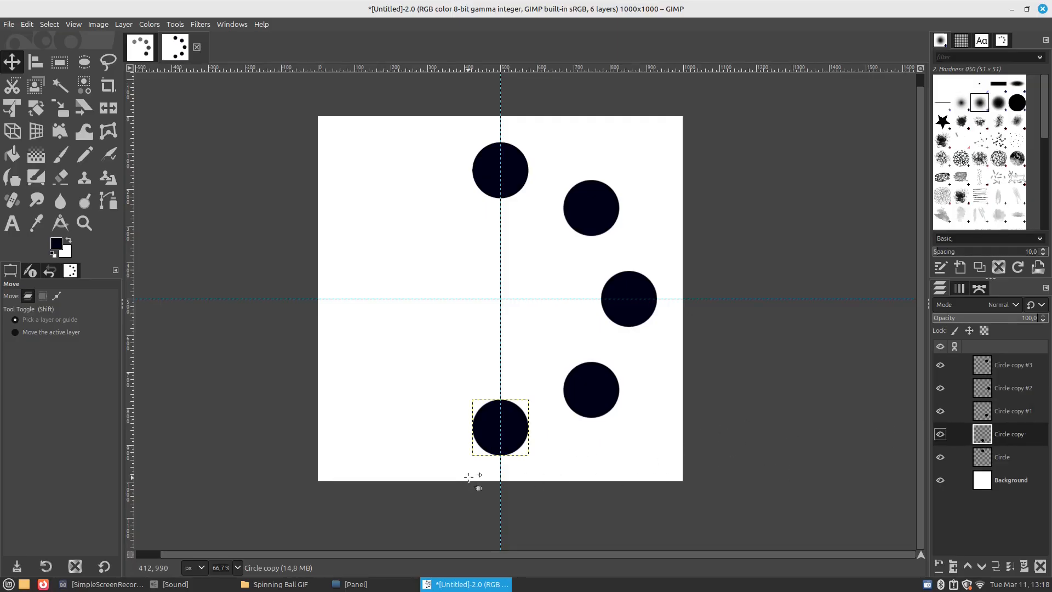
scroll(469, 478, "up", 1)
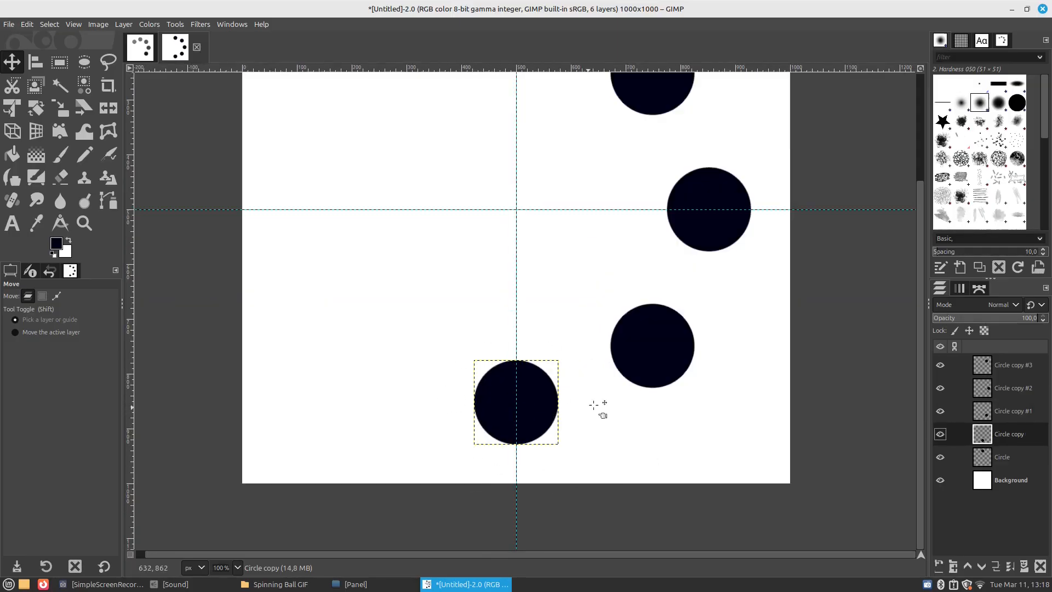
left_click(1013, 411)
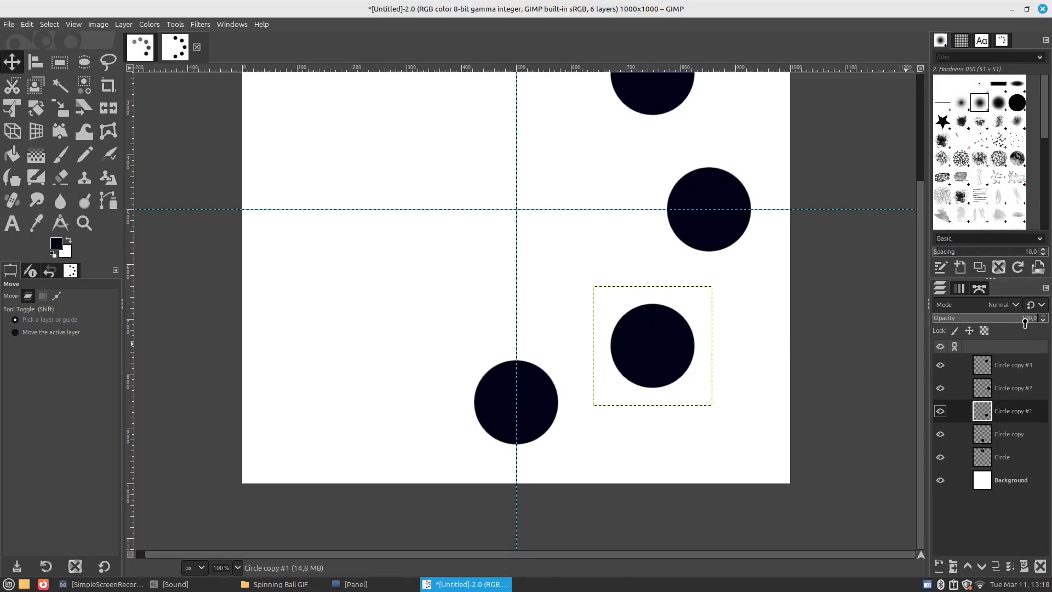
left_click(1025, 318)
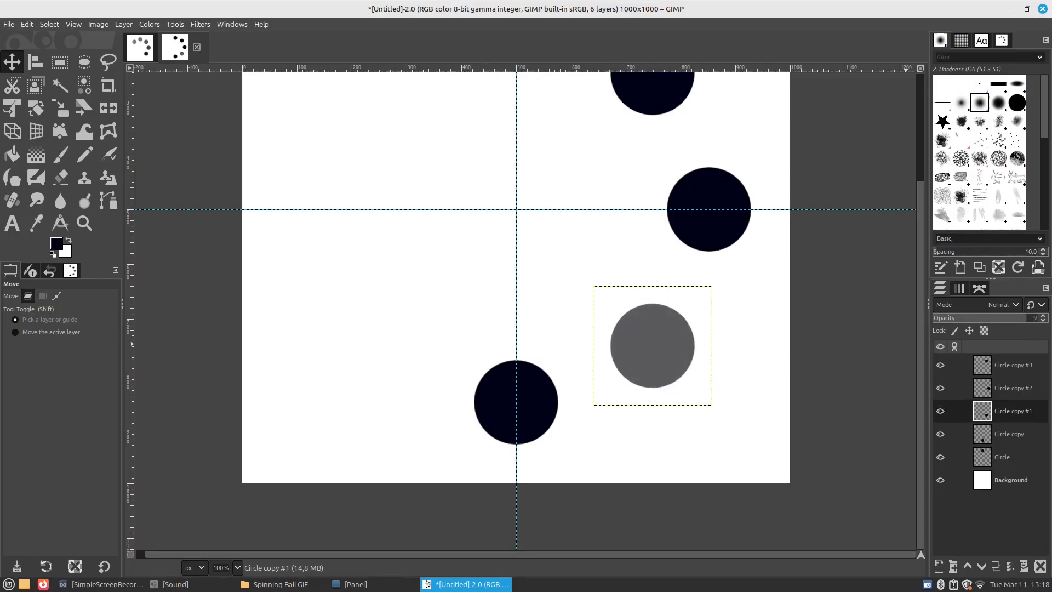
left_click(1033, 318)
Set the opacity of the Circle copy #2 layer to 90
left_click(1002, 389)
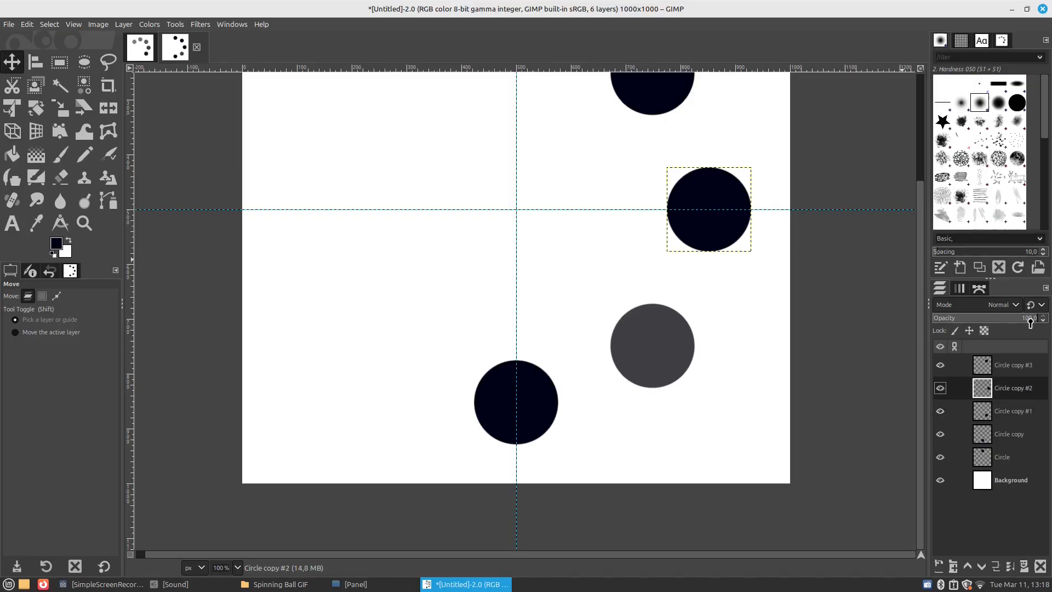
left_click(1030, 319)
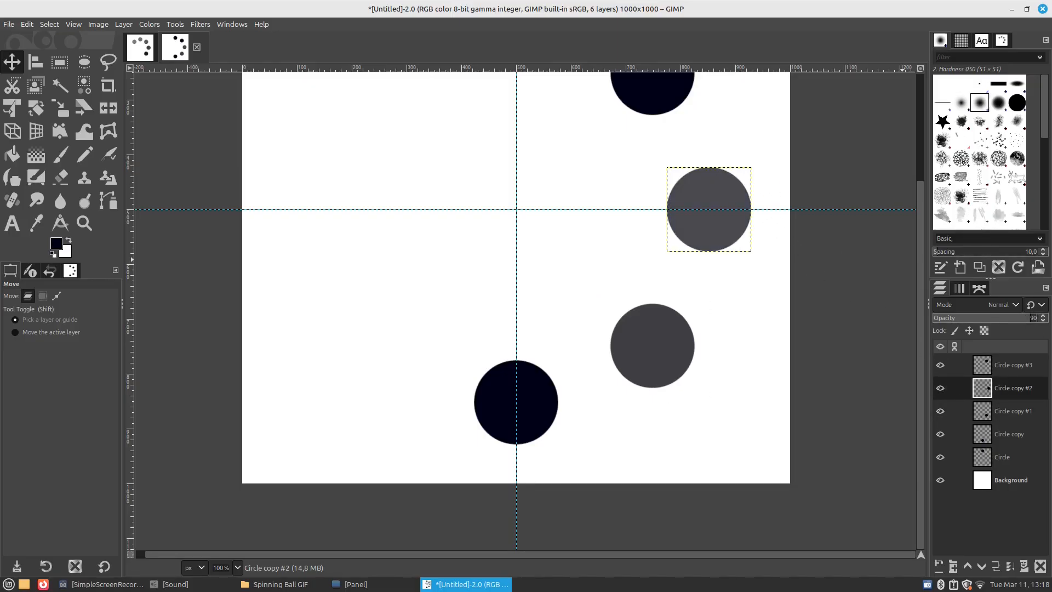
left_click(1034, 319)
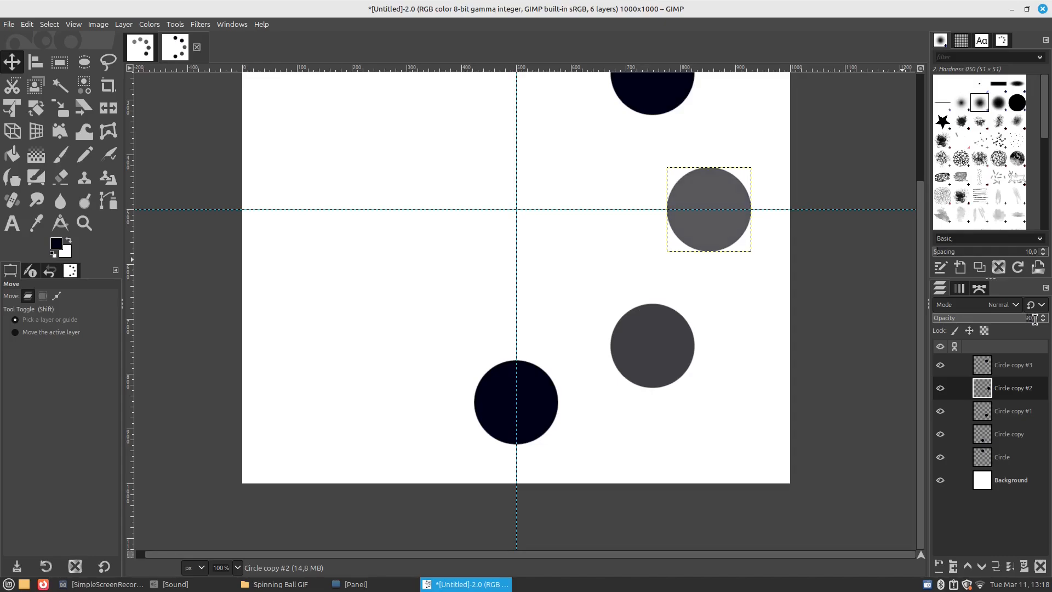
Set the opacity of the Circle copy #3 layer to 85
left_click(1024, 366)
scroll(748, 296, "down", 1)
scroll(748, 296, "down", 1)
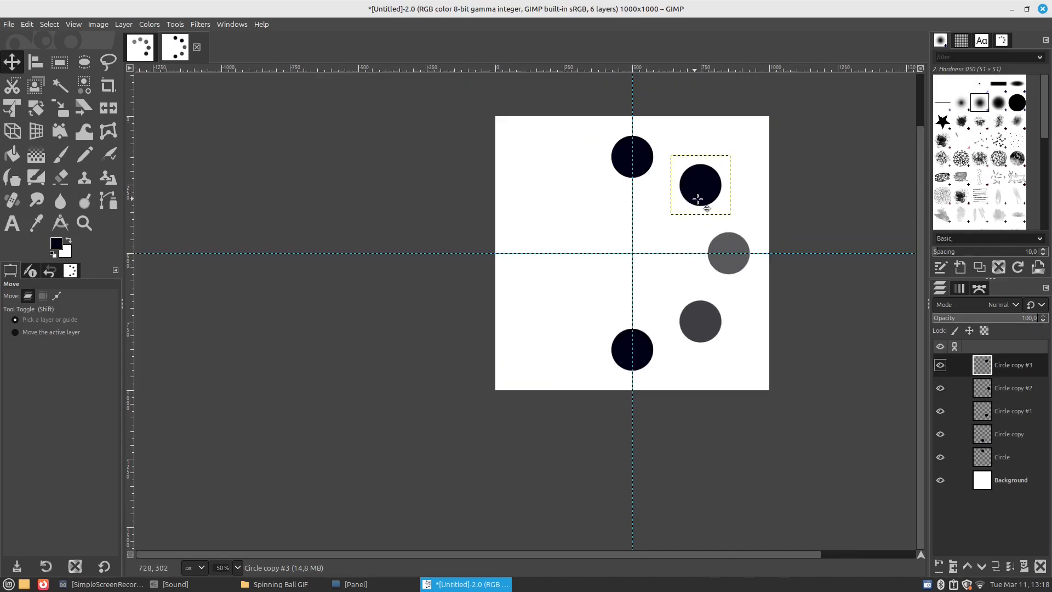
left_click(1029, 309)
left_click(1040, 305)
left_click(1033, 319)
left_click(1040, 319)
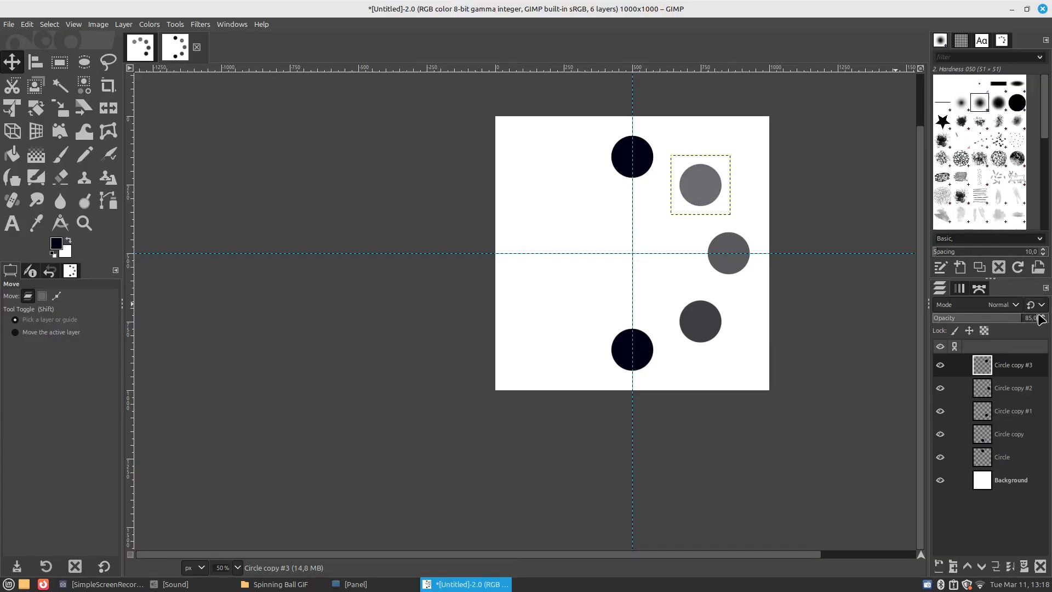
Set the opacity of the original Circle layer to 80
left_click(1008, 461)
scroll(634, 170, "up", 1)
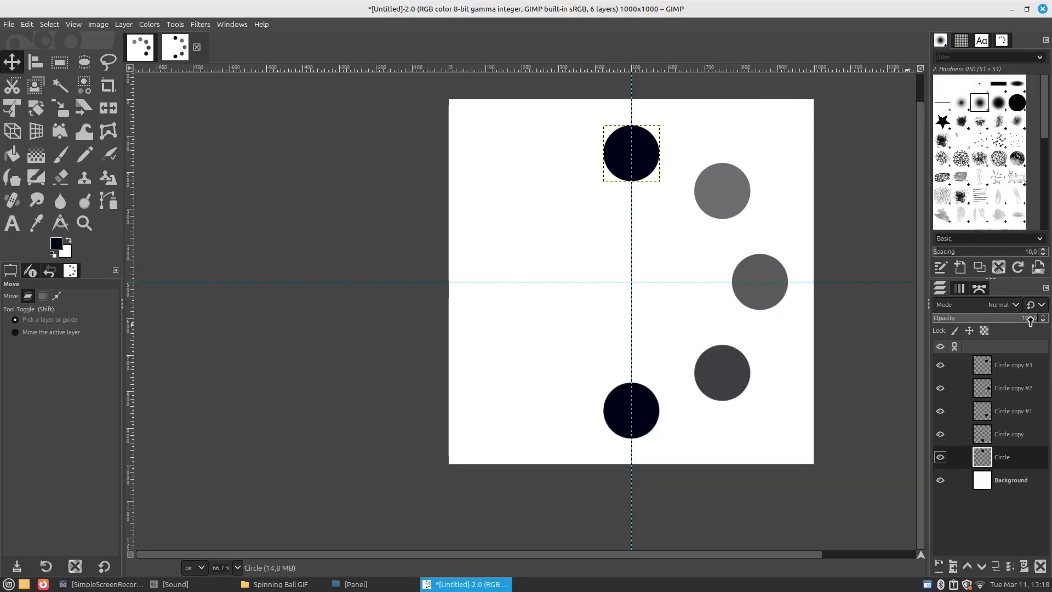
left_click(1030, 320)
key("Return")
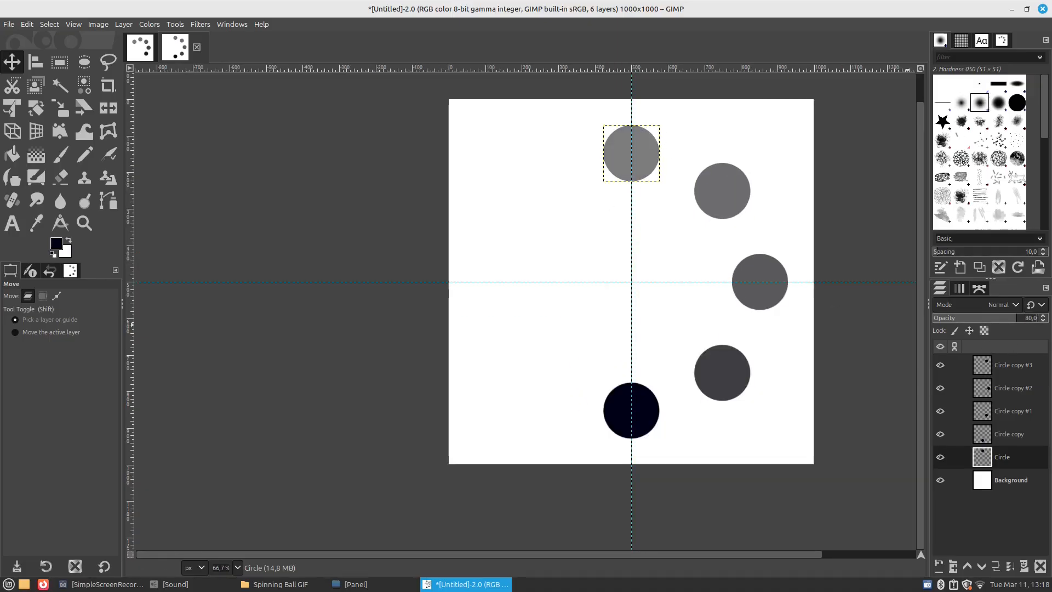
key("ctrl")
key("ctrl")
key("ctrl")
key("ctrl")
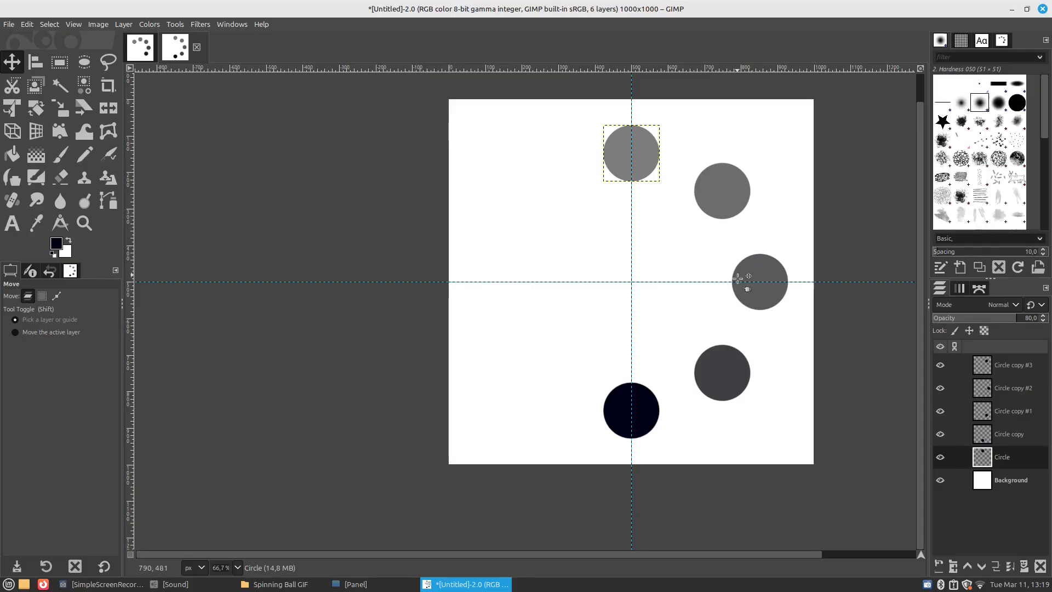
Merge all the circle layers down, one after another, into the Background layer
left_click(1010, 367)
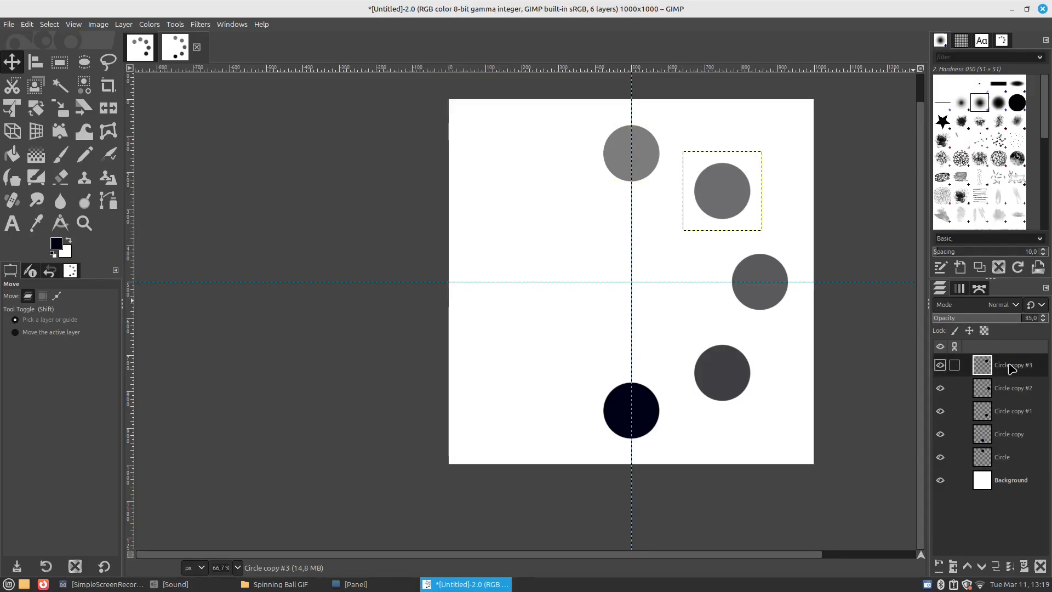
left_click(1010, 573)
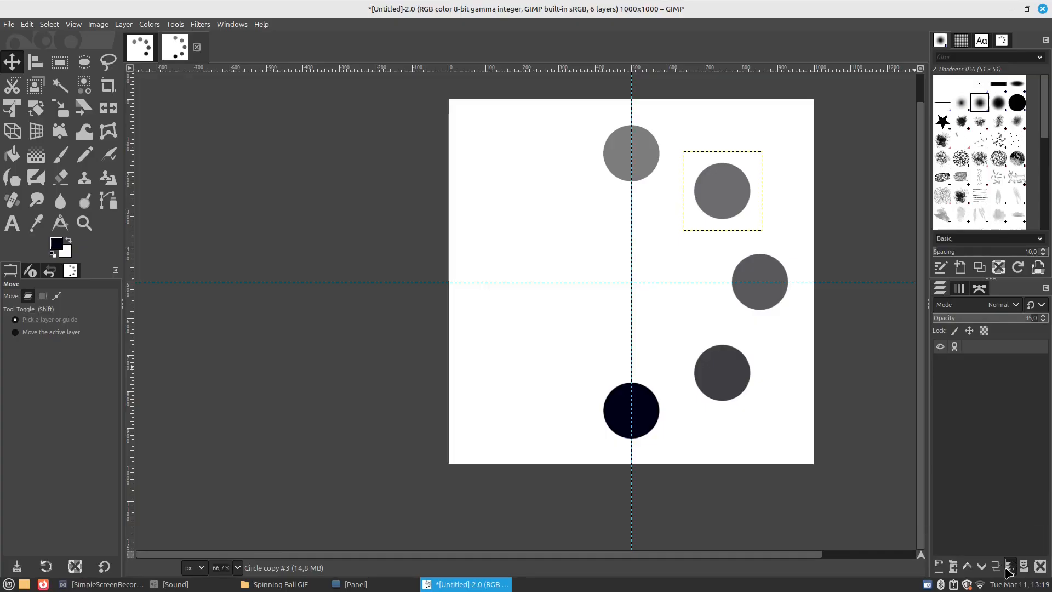
left_click(1009, 572)
left_click(1009, 573)
left_click(1009, 573)
left_click(1010, 572)
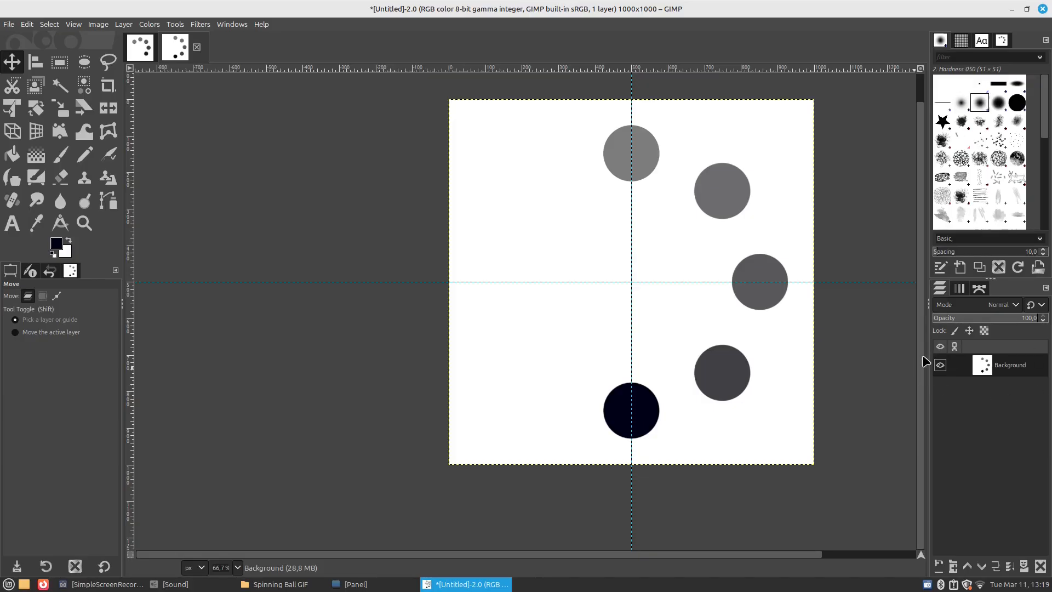
Duplicate the merged Background layer seven times to create the animation frames
key("ctrl+shift+d")
key("ctrl+shift+d")
key("ctrl+shift+d")
key("ctrl+shift+d")
key("ctrl+shift+d")
key("ctrl+shift+d")
key("ctrl+shift+d")
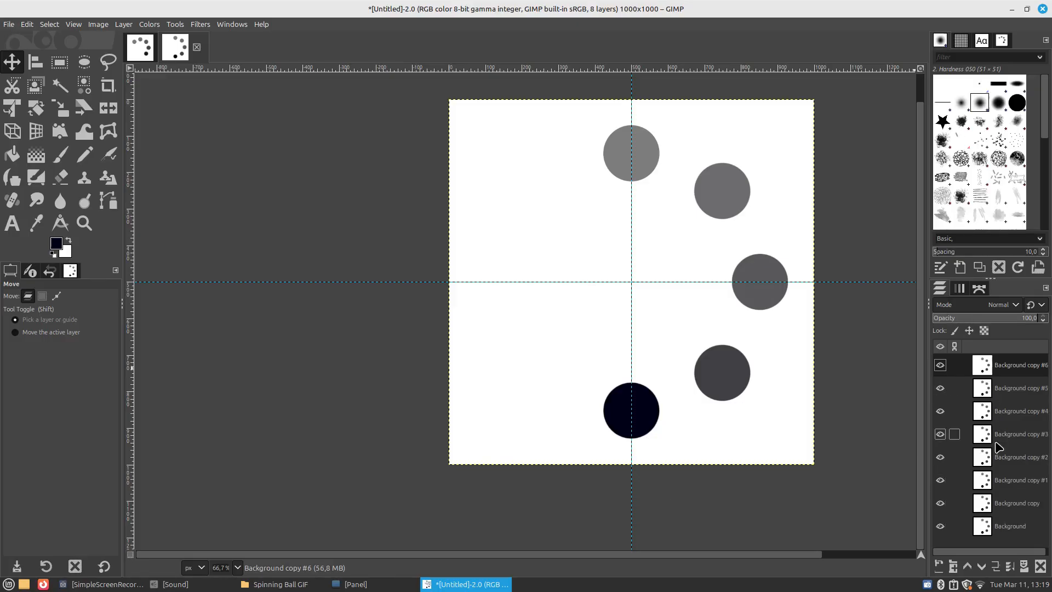
Look through the stack of duplicated Background layers, including the original Background at its base
left_click(996, 455)
left_click(998, 433)
left_click(1002, 408)
left_click(1001, 393)
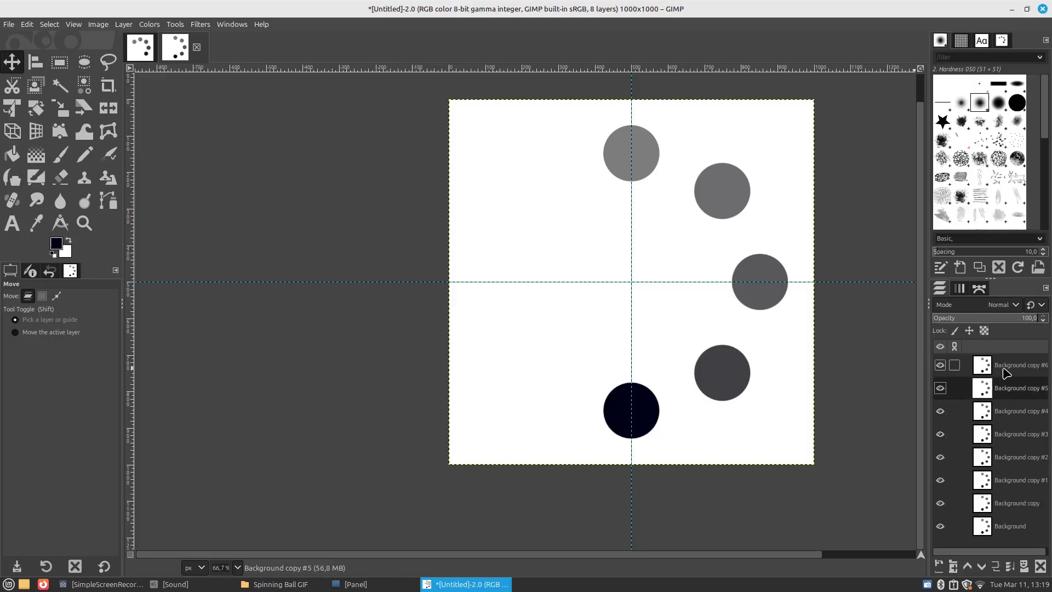
left_click(1008, 520)
scroll(805, 430, "down", 1)
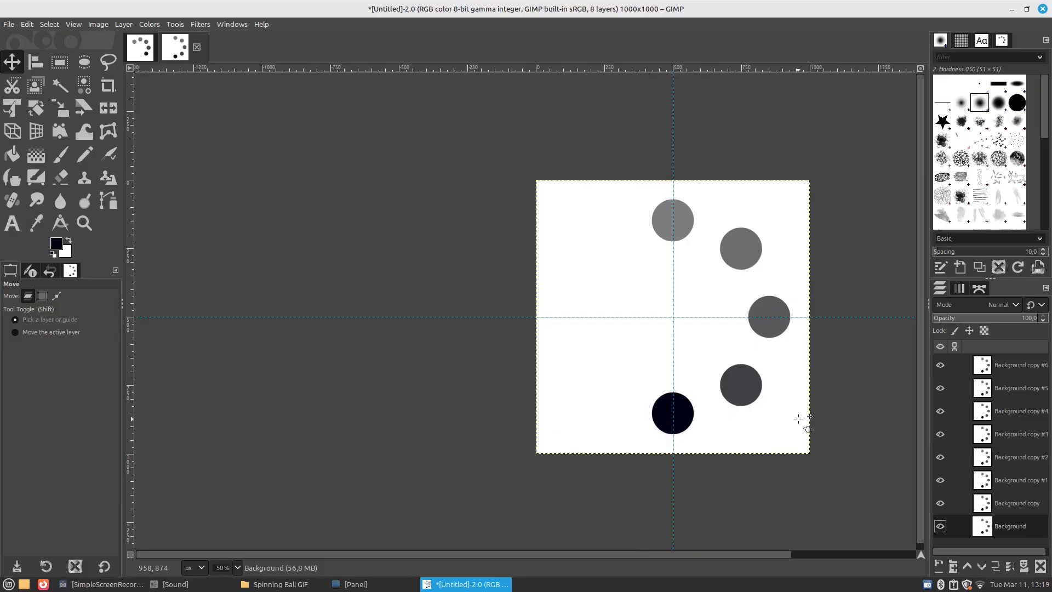
scroll(805, 430, "up", 1)
Rotate the Background copy layer by 45° around the image centre at 500, 500 px
left_click(1010, 512)
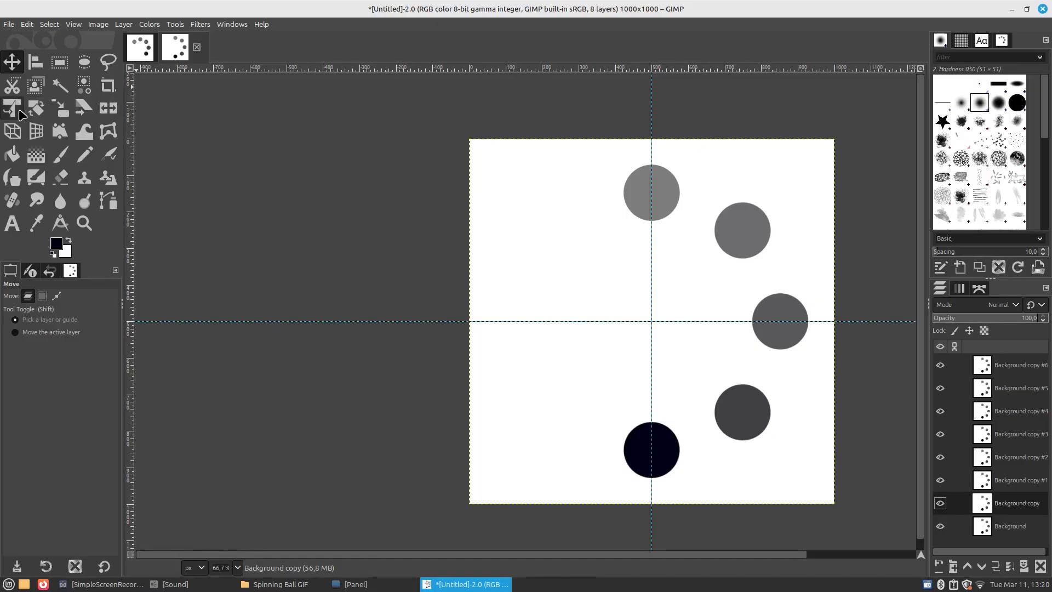
left_click(35, 109)
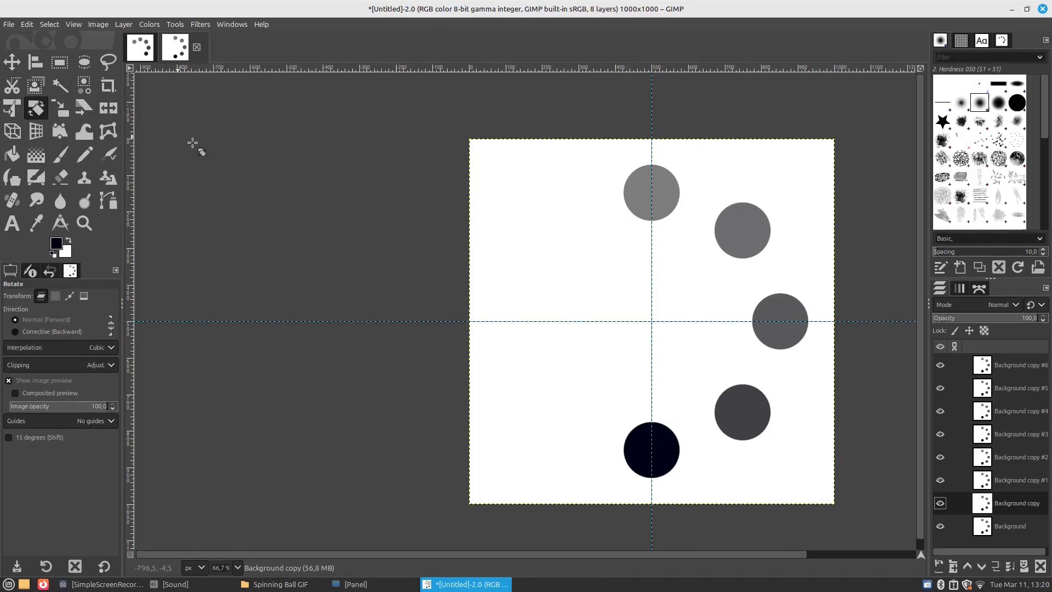
left_click(998, 527)
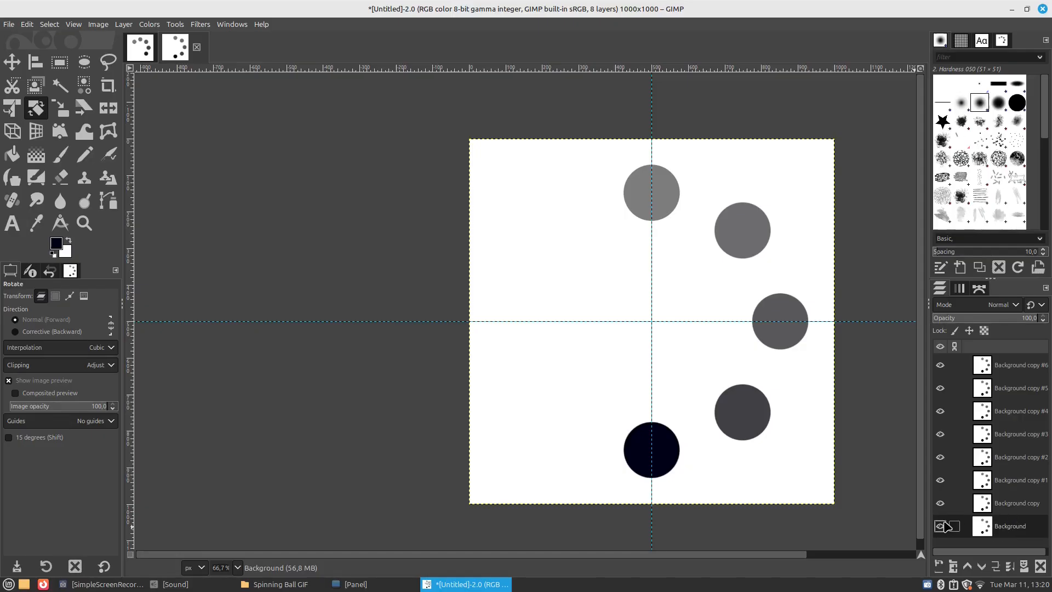
left_click(999, 507)
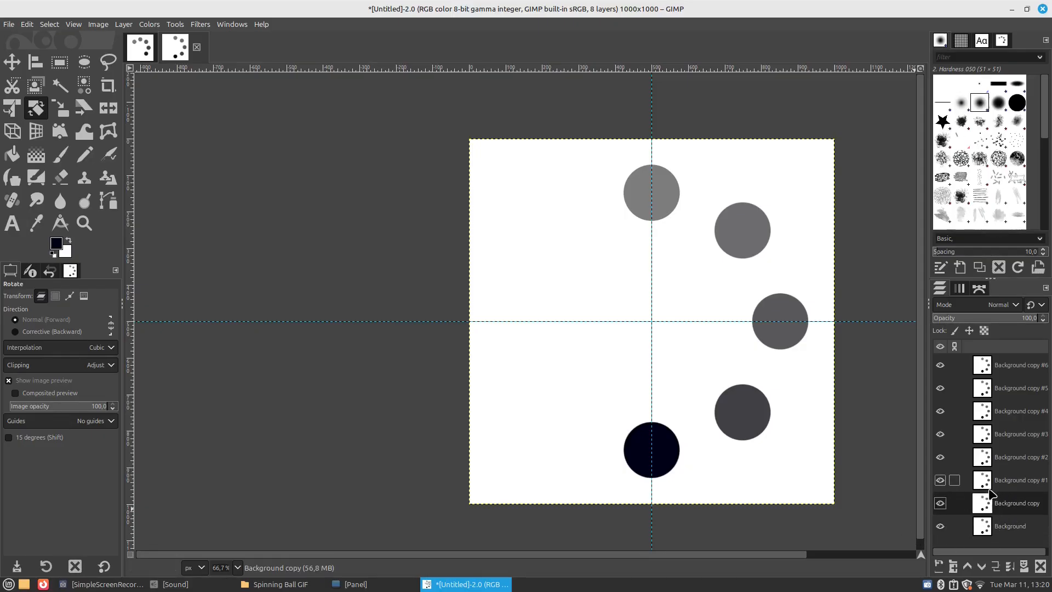
left_click(719, 370)
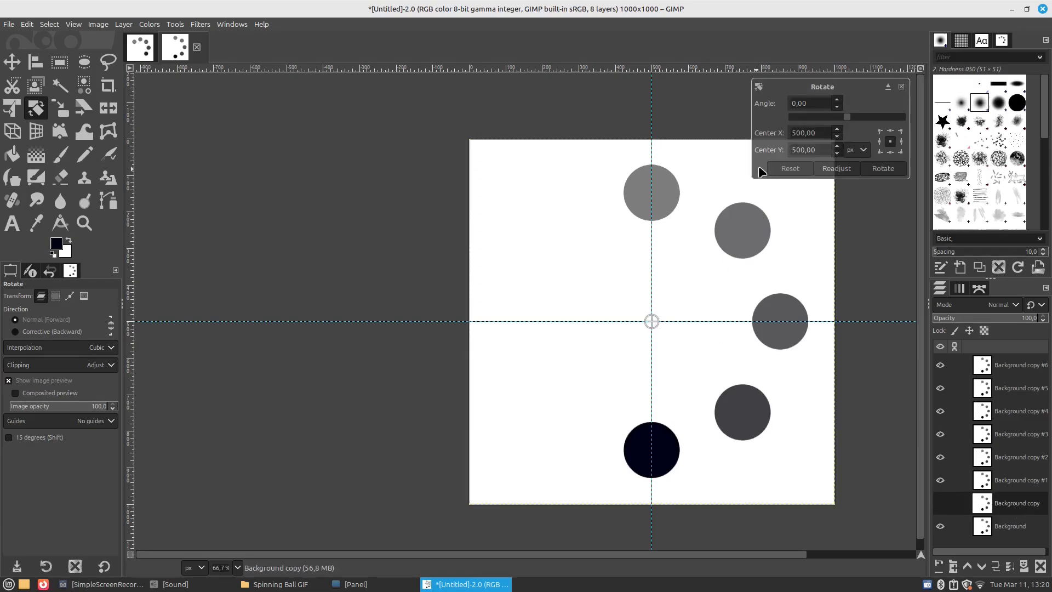
left_click(795, 102)
type("45")
key("Return")
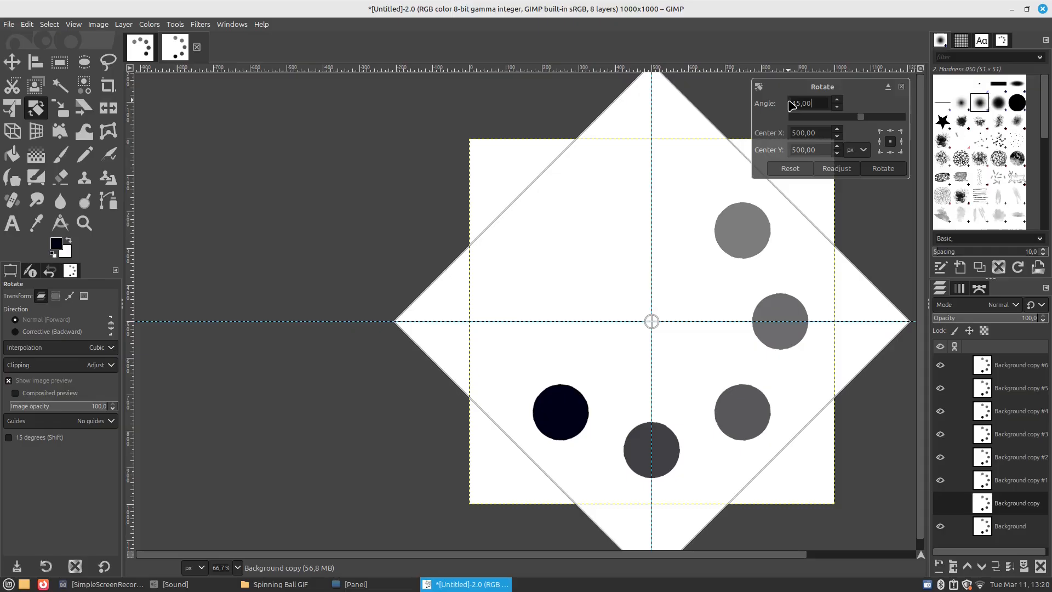
left_click(878, 168)
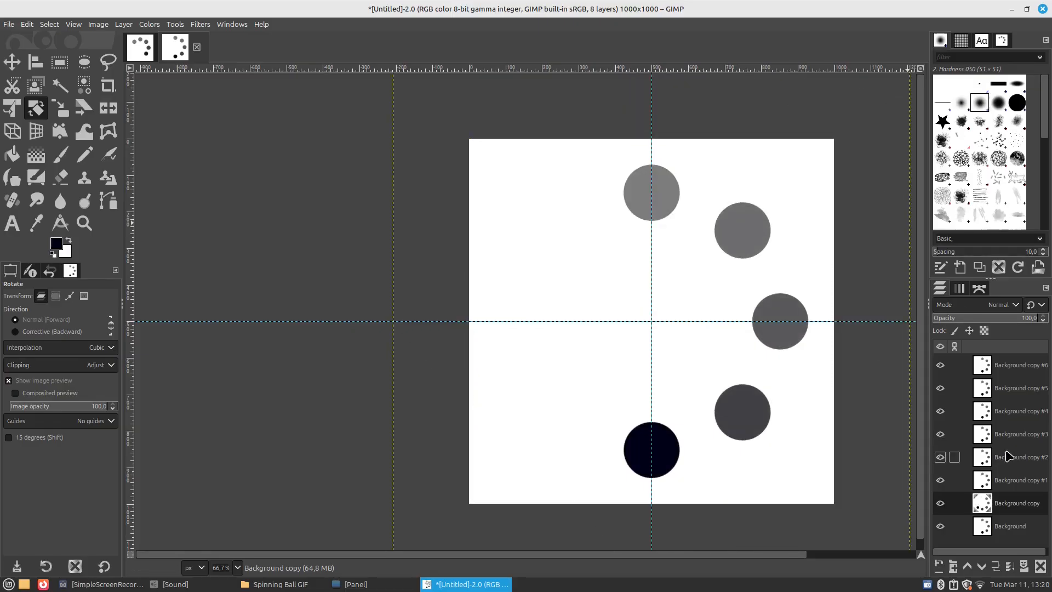
Rotate the Background copy #1 layer by 90° around the image centre at 500, 500 px
left_click(1008, 481)
left_click(941, 480)
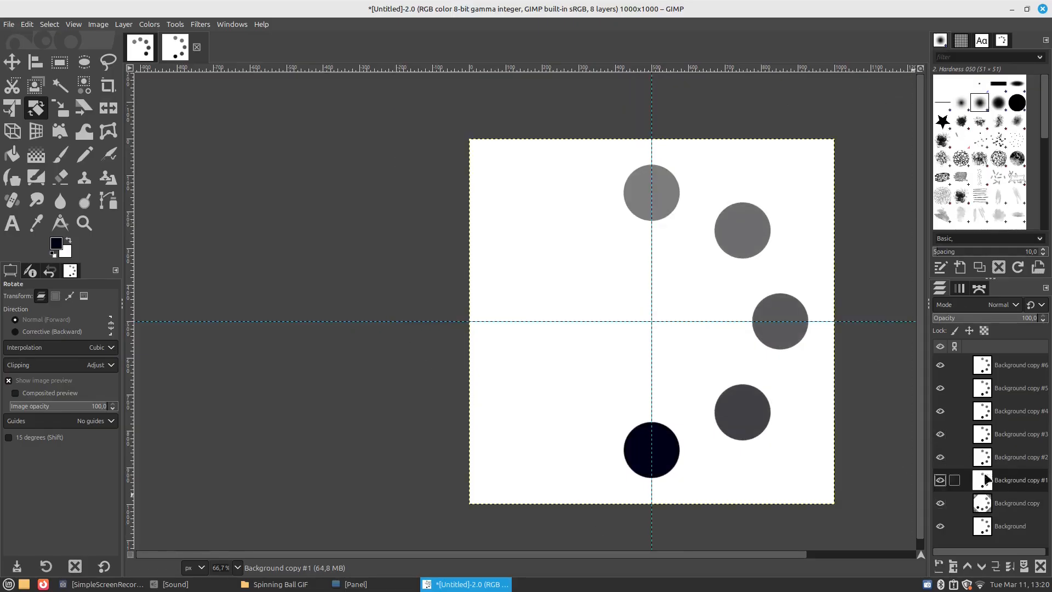
left_click(677, 362)
double_click(823, 101)
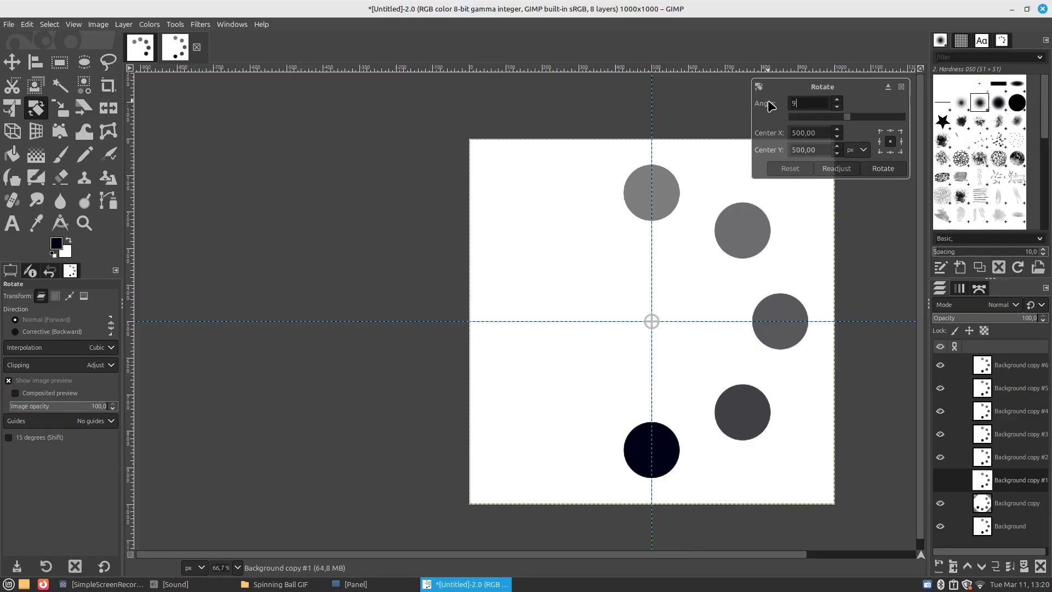
left_click(882, 168)
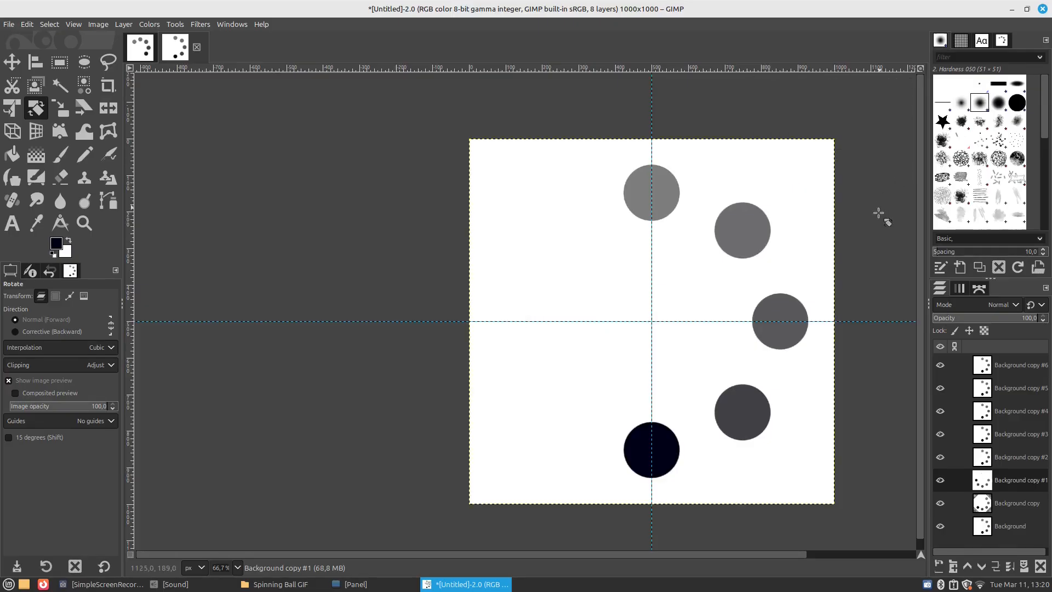
Rotate the Background copy #2 layer by 135° around the image centre at 500, 500 px
left_click(1008, 462)
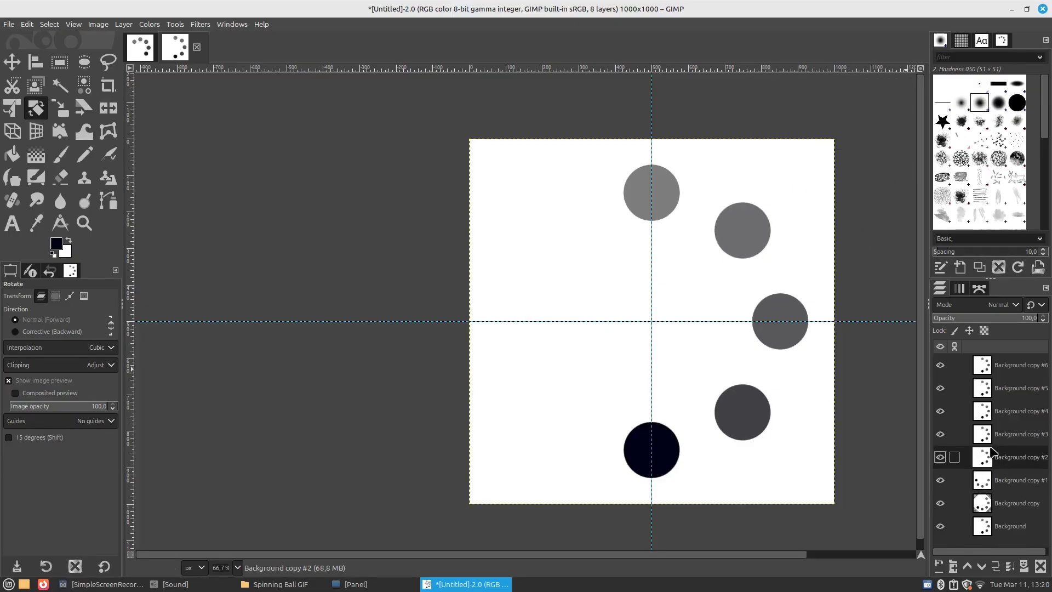
left_click(714, 393)
double_click(815, 100)
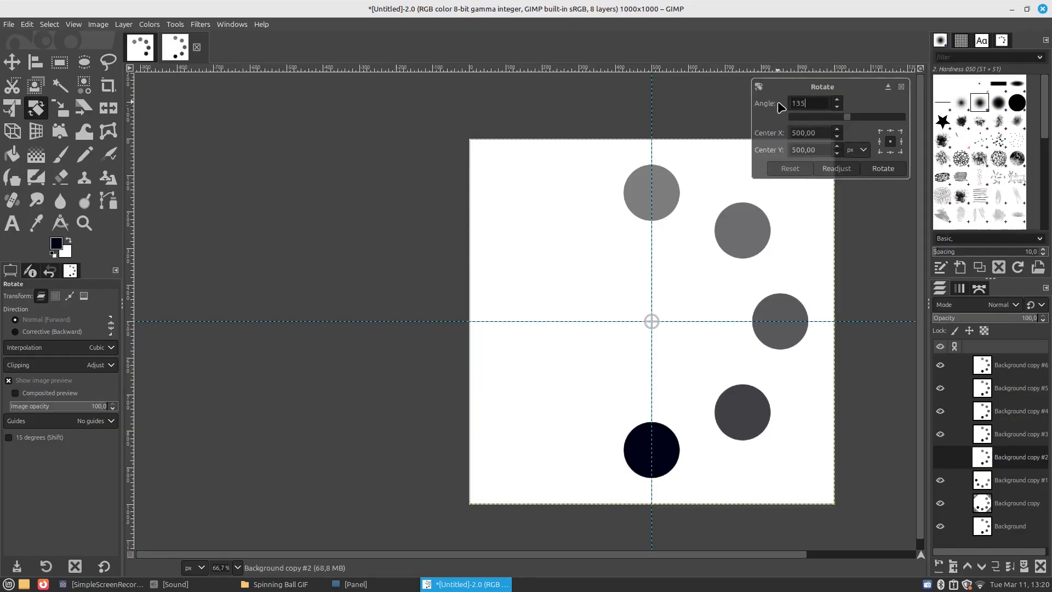
left_click(883, 168)
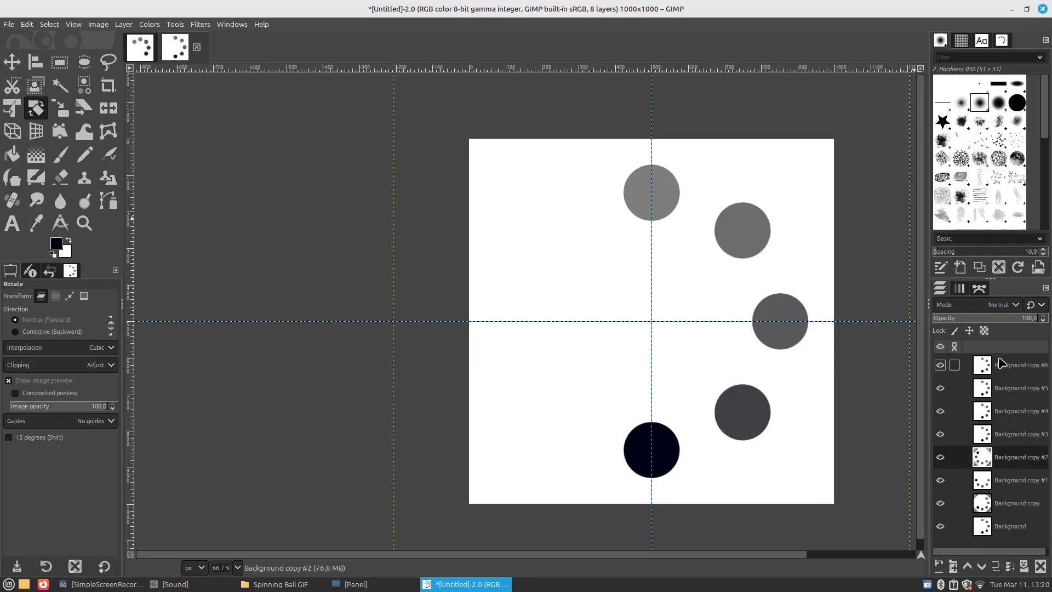
Rotate the Background copy #3 layer by 180° around the image centre at 500, 500 px
left_click(1005, 433)
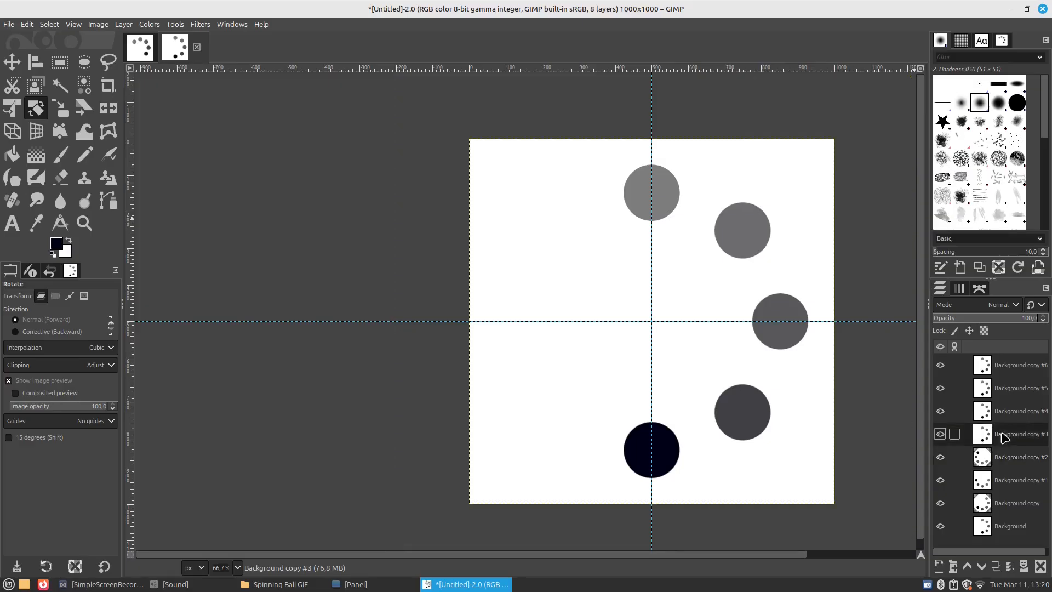
left_click(711, 361)
left_click_drag(812, 103, 778, 105)
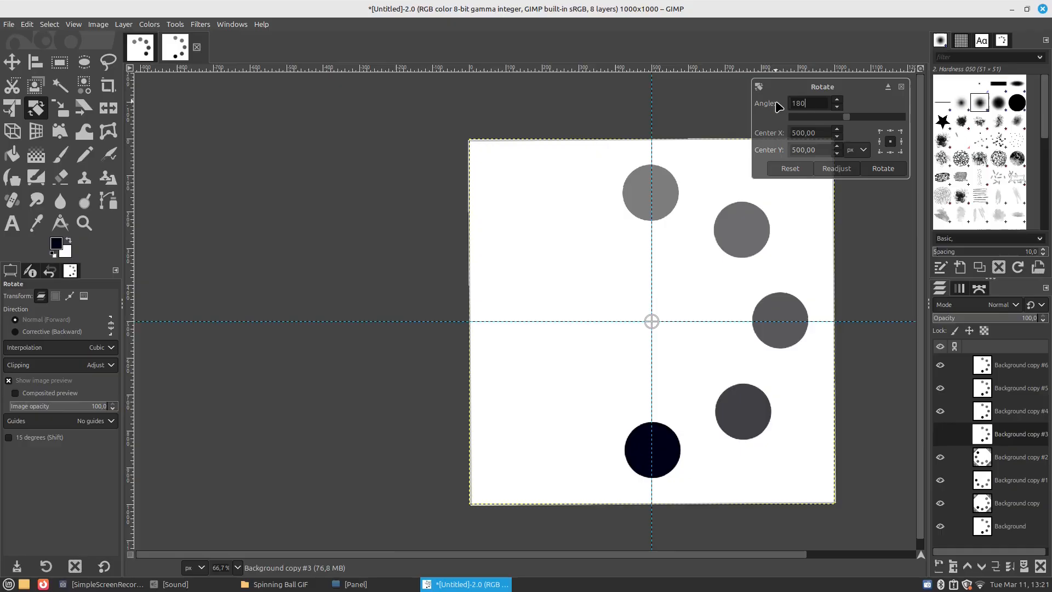
left_click(879, 167)
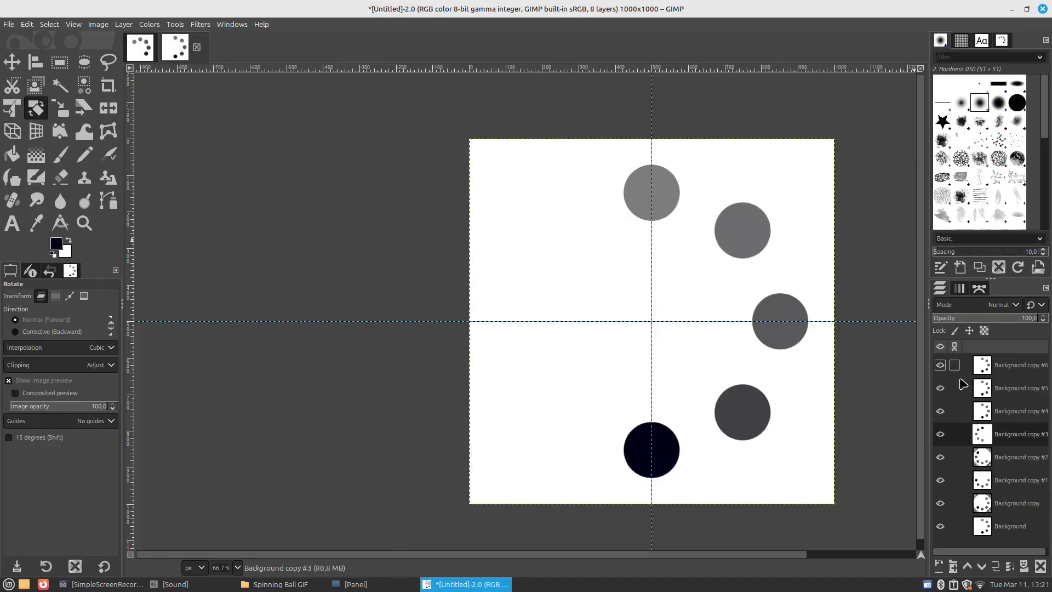
Rotate the Background copy #4 layer by 225° around the image centre at 500, 500 px
left_click(998, 415)
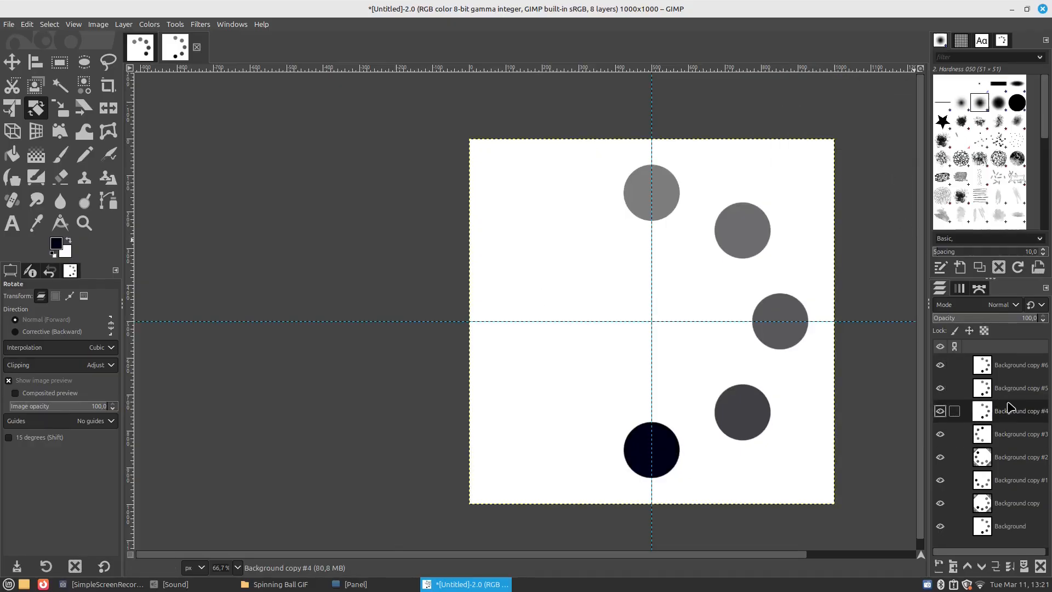
left_click(703, 362)
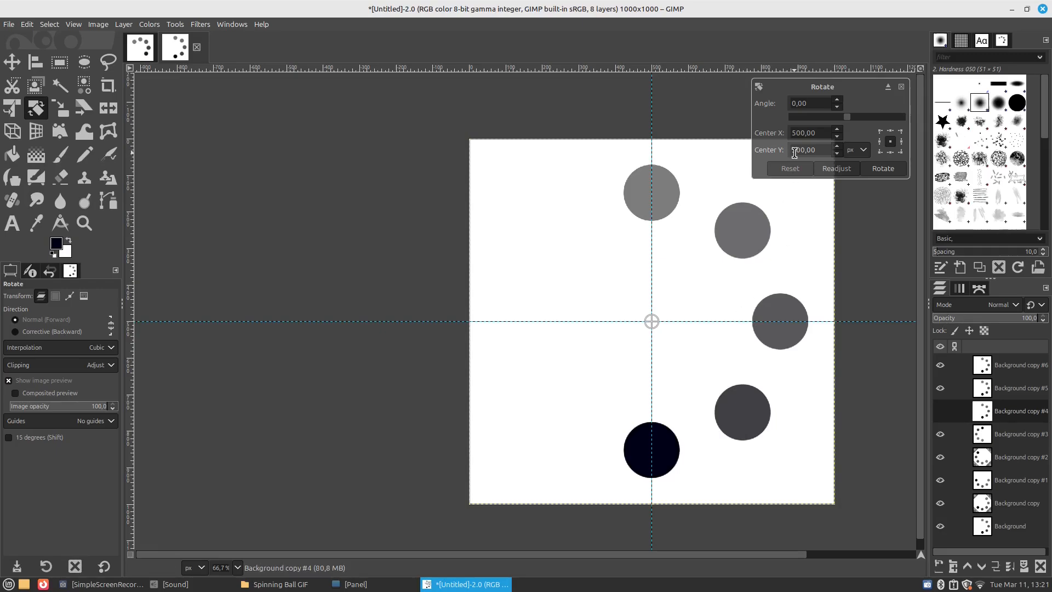
left_click_drag(814, 104, 787, 110)
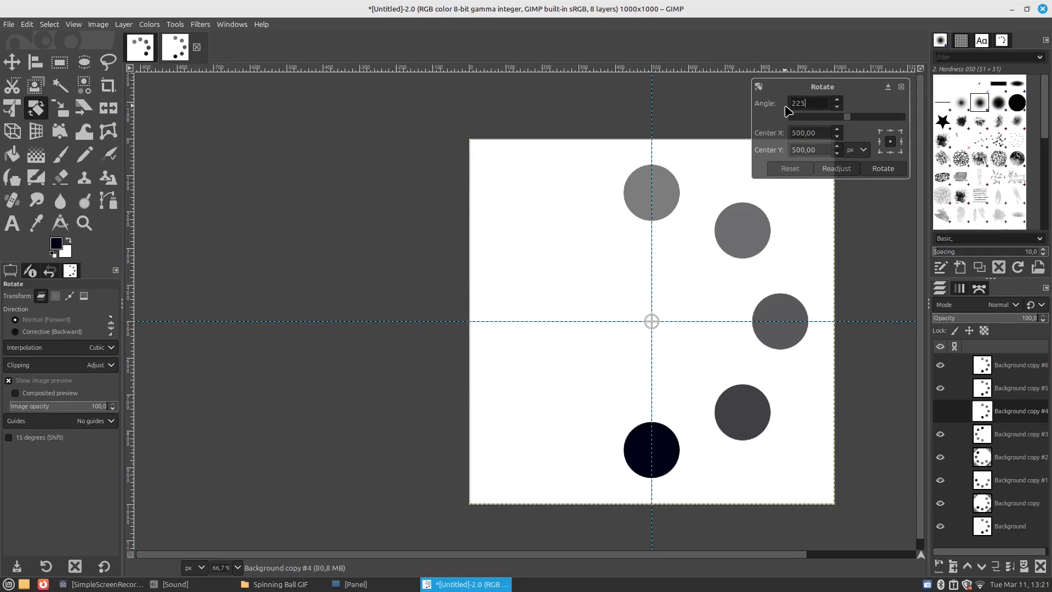
left_click(878, 172)
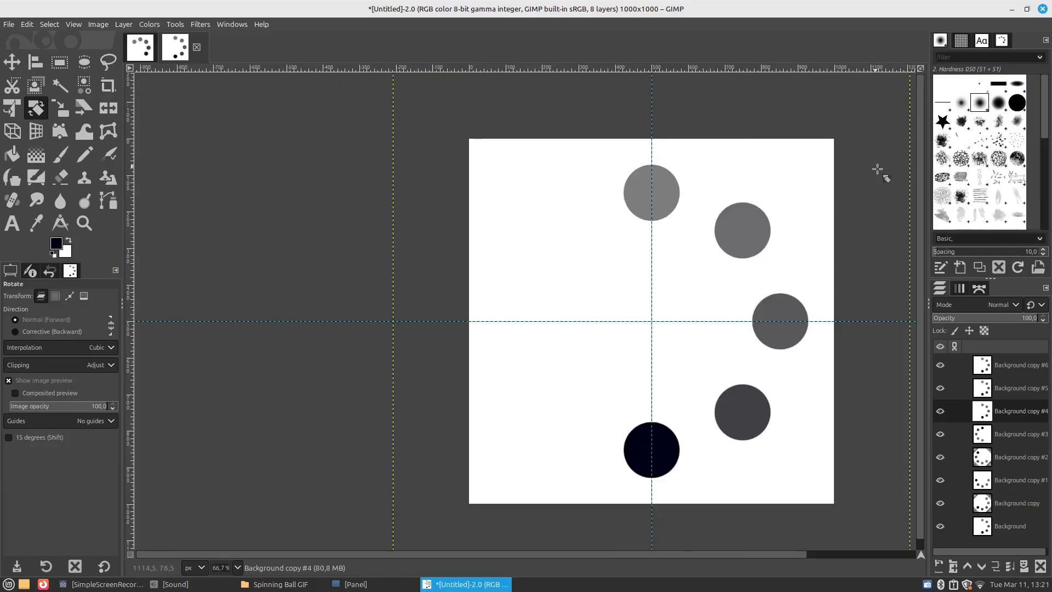
Rotate the Background copy #5 layer around 500, 500 px, 45° further than the Background copy #4 layer
left_click(1000, 388)
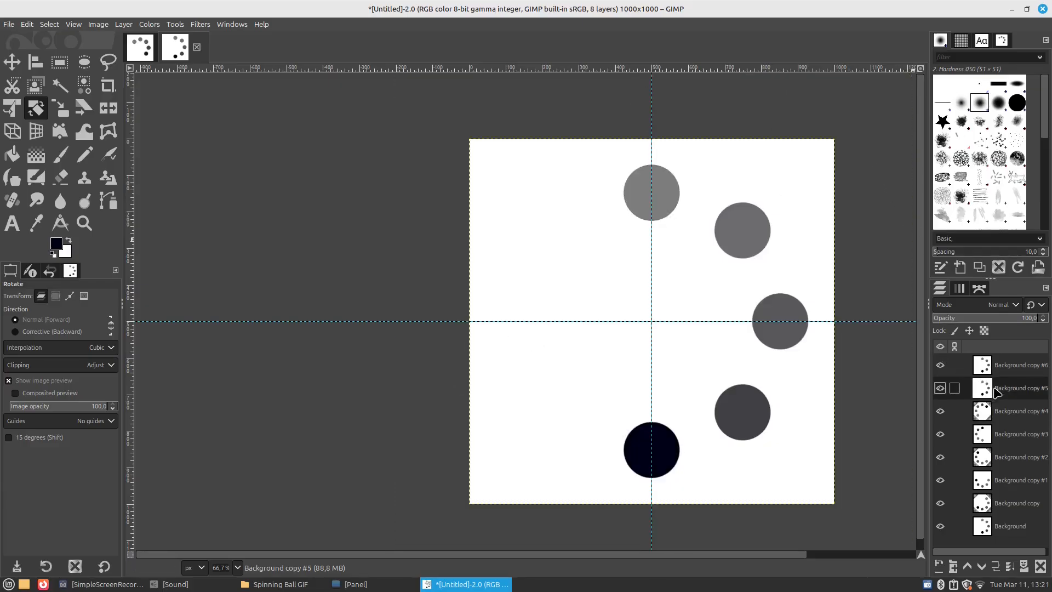
left_click(704, 361)
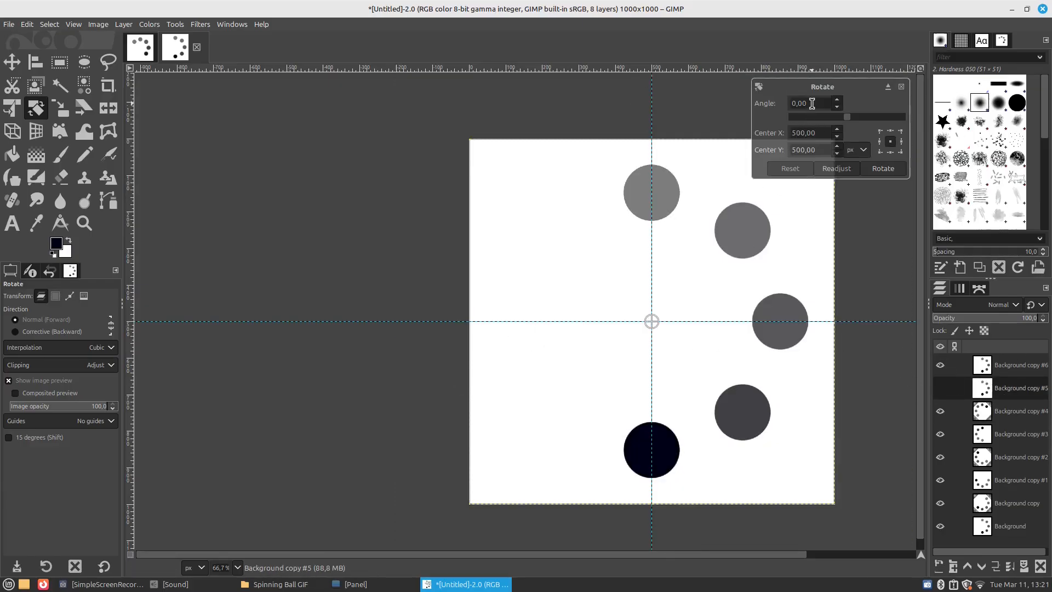
left_click_drag(812, 103, 780, 111)
left_click(881, 169)
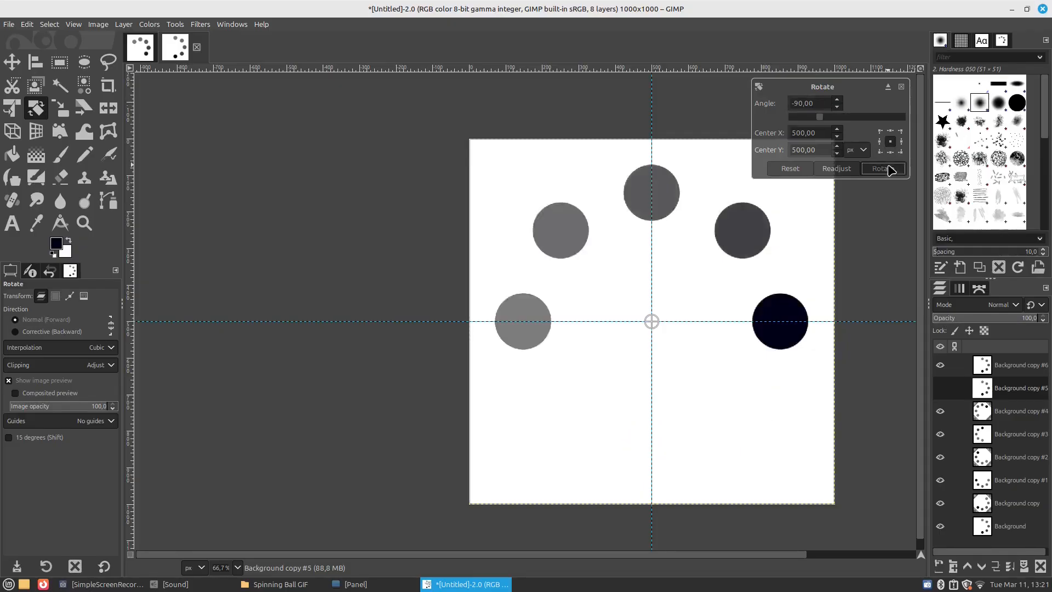
Rotate the Background copy #6 layer by -45° around the image centre at 500, 500 px
left_click(1000, 367)
left_click(708, 349)
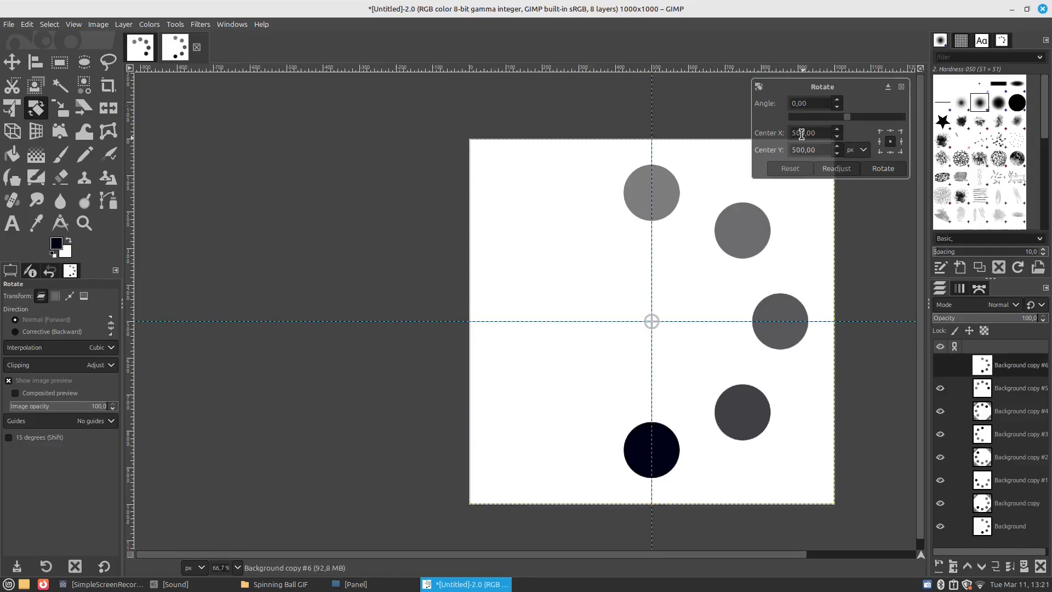
left_click_drag(814, 104, 779, 100)
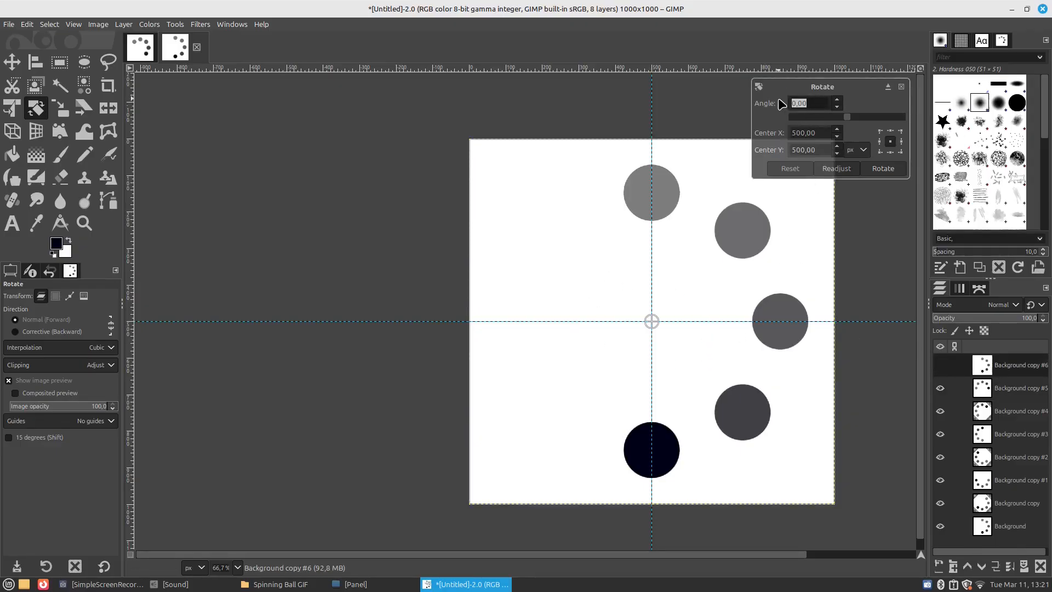
type("-45")
left_click(883, 168)
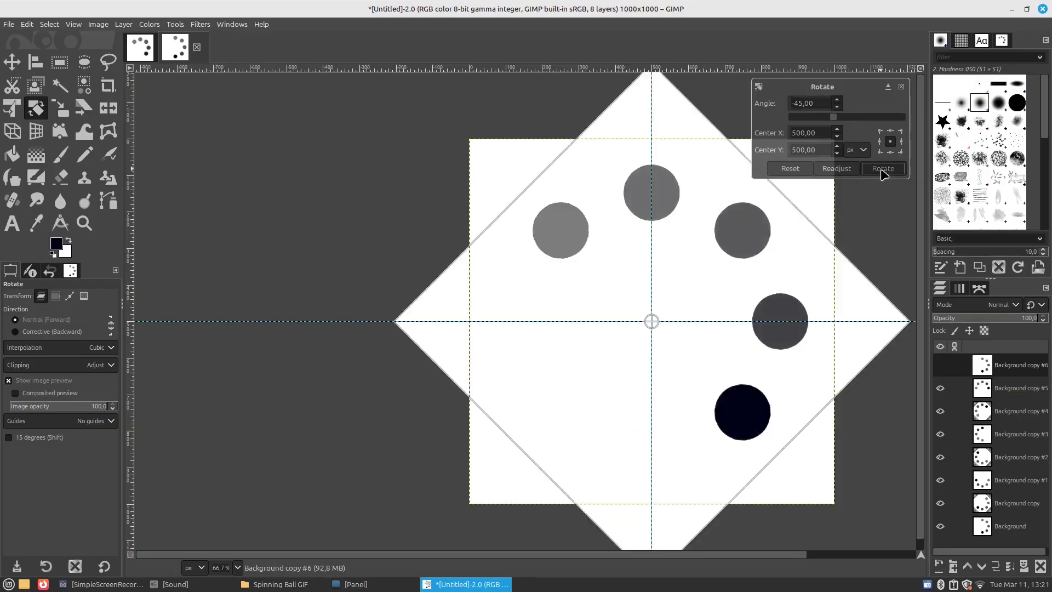
left_click(9, 64)
Preview the layer animation at 0.5× playback speed and close the preview
left_click_drag(312, 564, 345, 549)
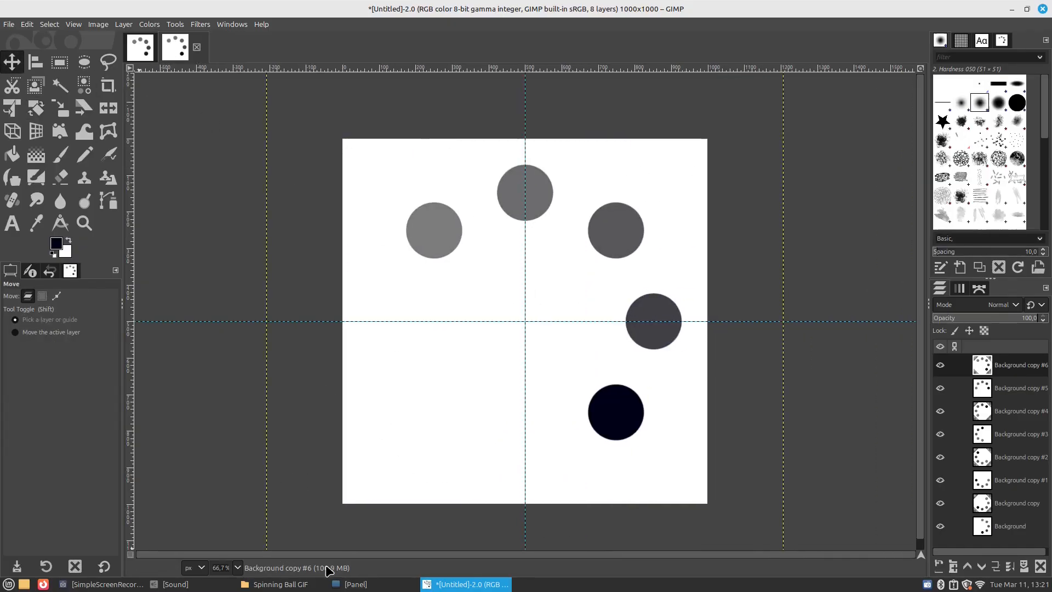
scroll(549, 378, "up", 1)
scroll(550, 379, "down", 1)
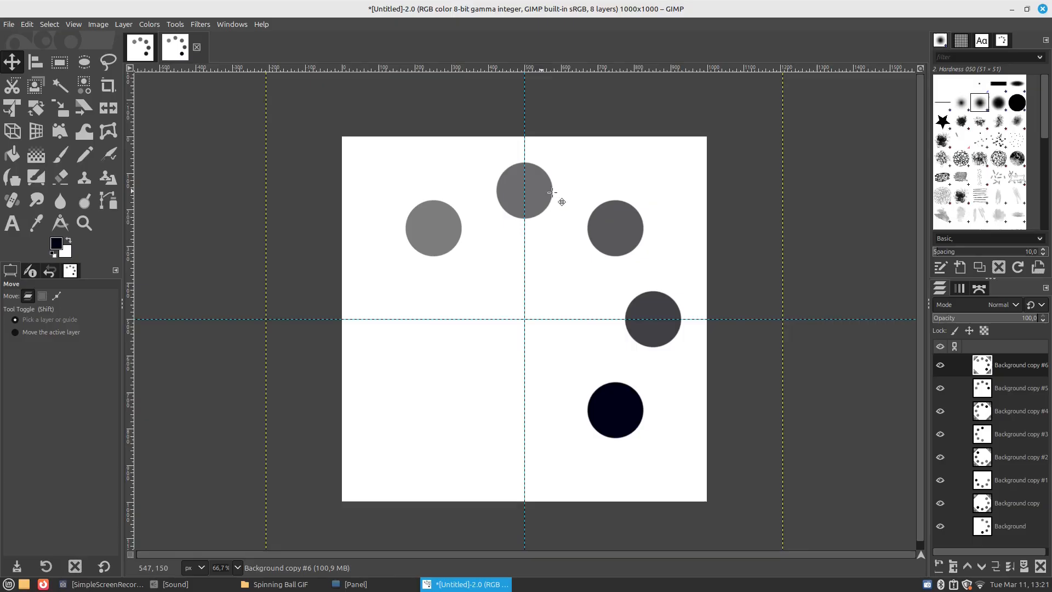
left_click(201, 24)
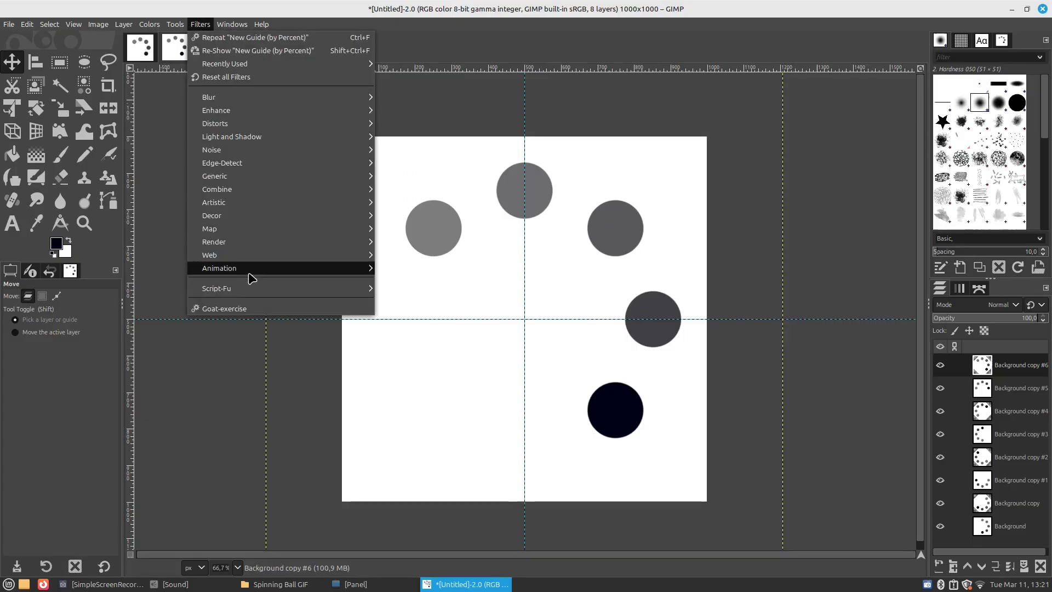
mouse_move(250, 269)
left_click(410, 367)
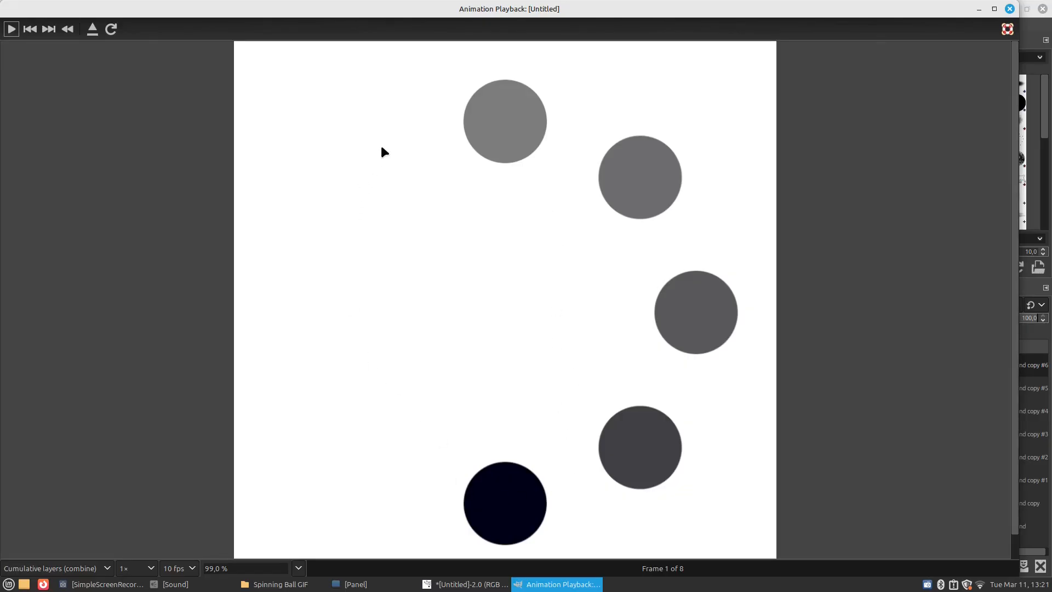
left_click(154, 572)
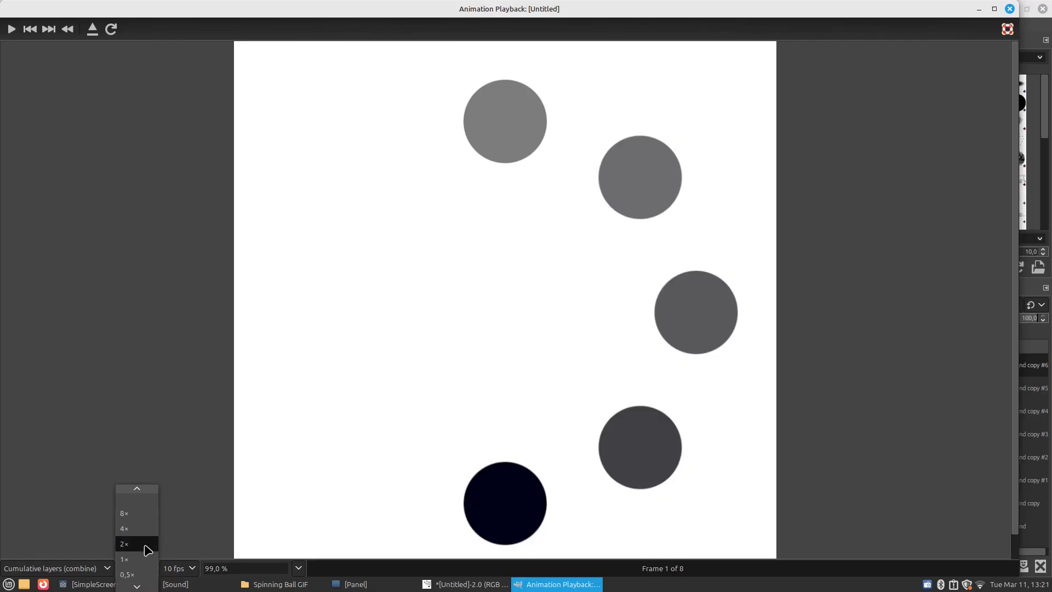
left_click(144, 571)
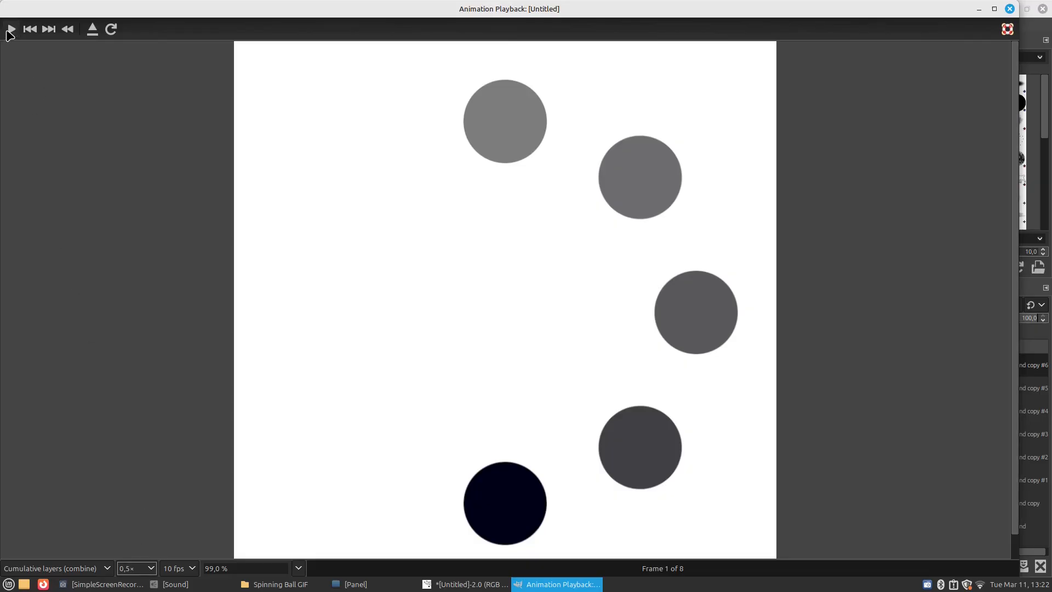
left_click(10, 30)
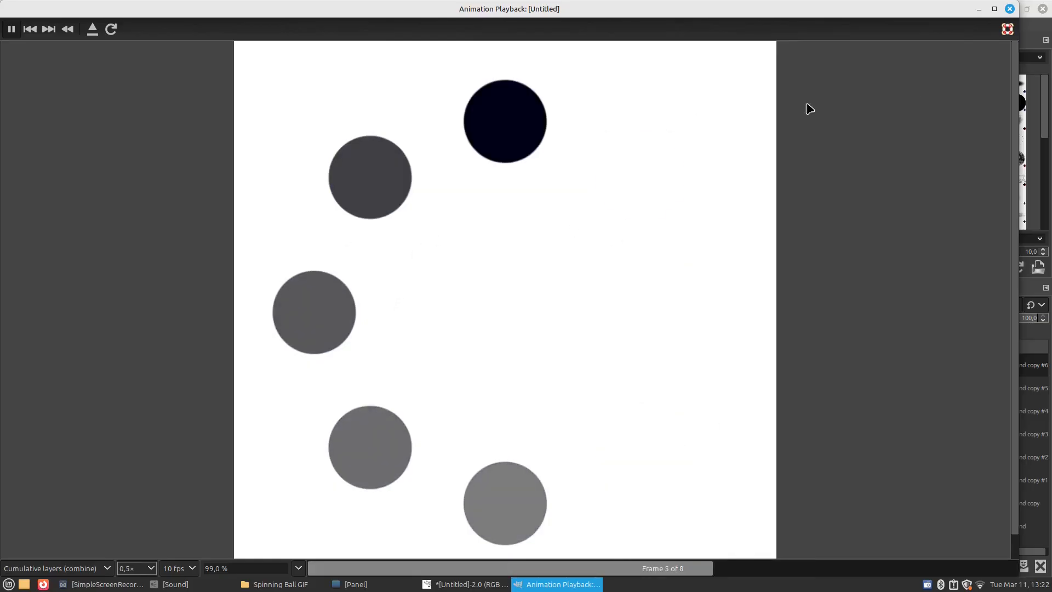
left_click(1009, 9)
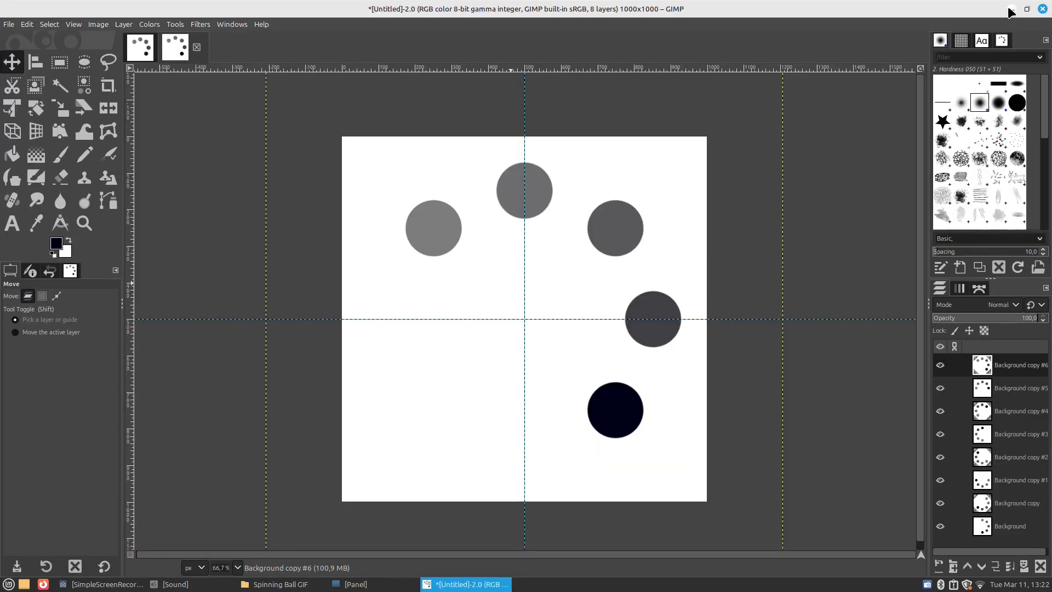
Start exporting the image as animation.gif in the Documents folder, cropping all layers to the image borders
left_click(8, 26)
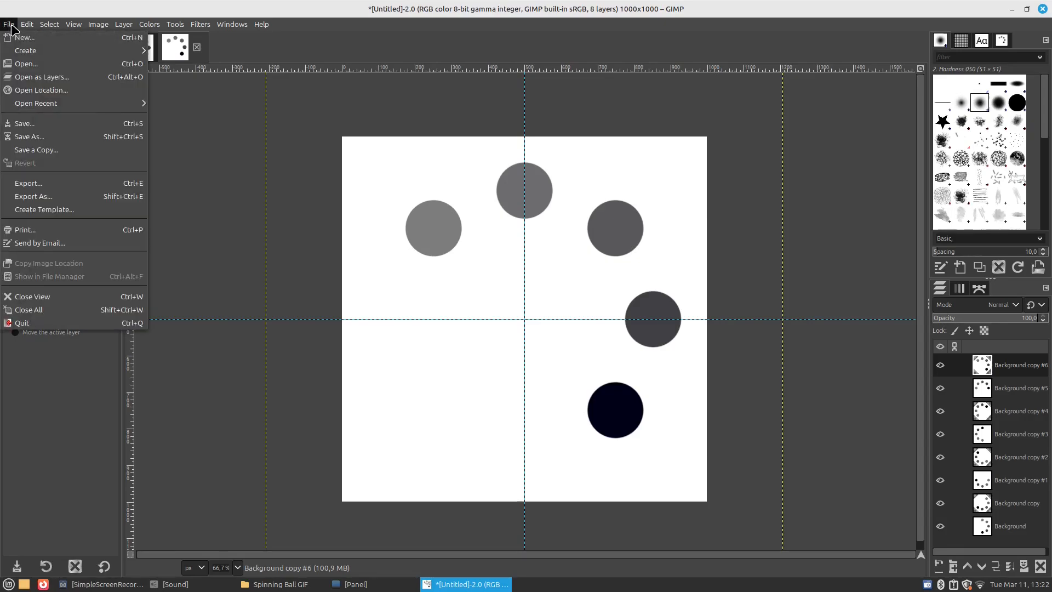
left_click(55, 200)
type("animation.png")
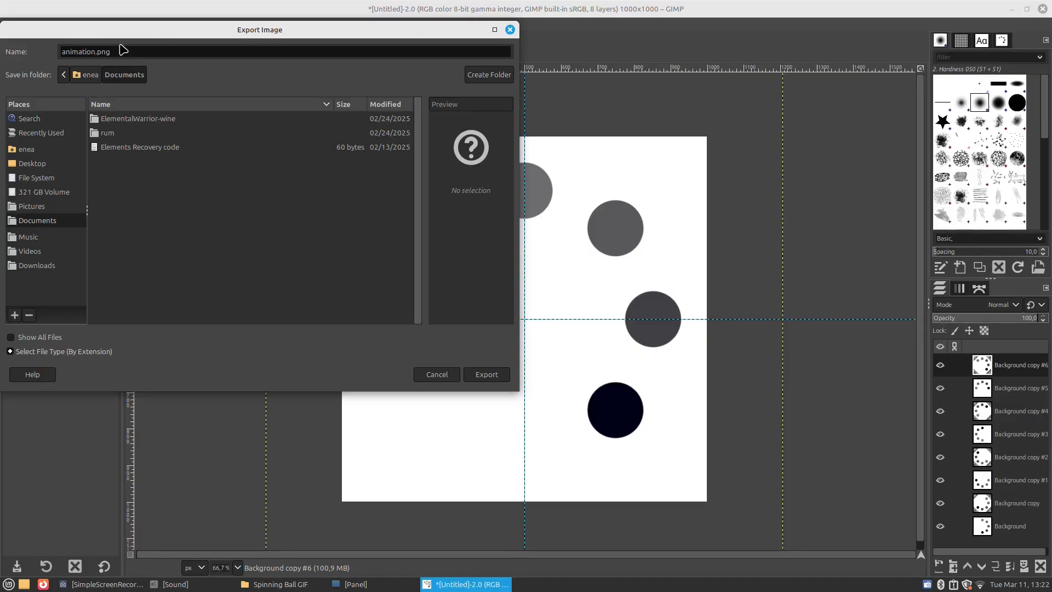
key("BackSpace")
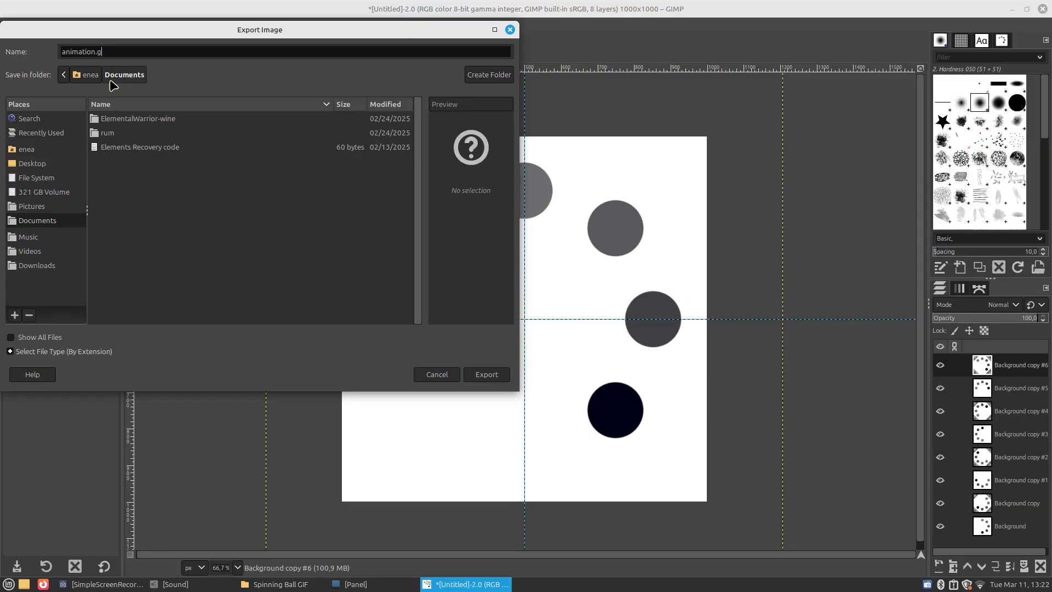
left_click(492, 374)
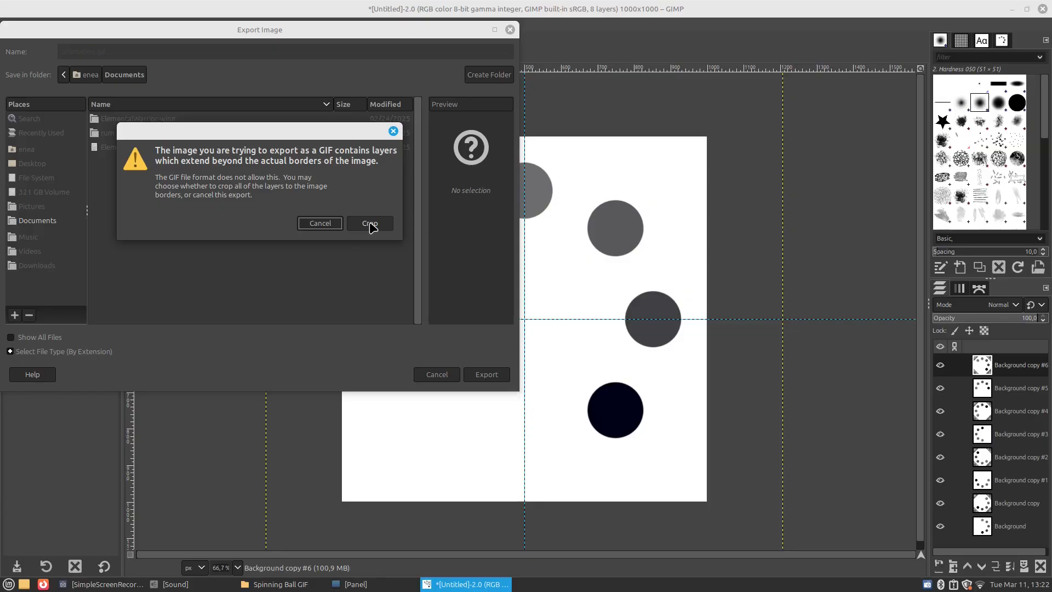
left_click(372, 226)
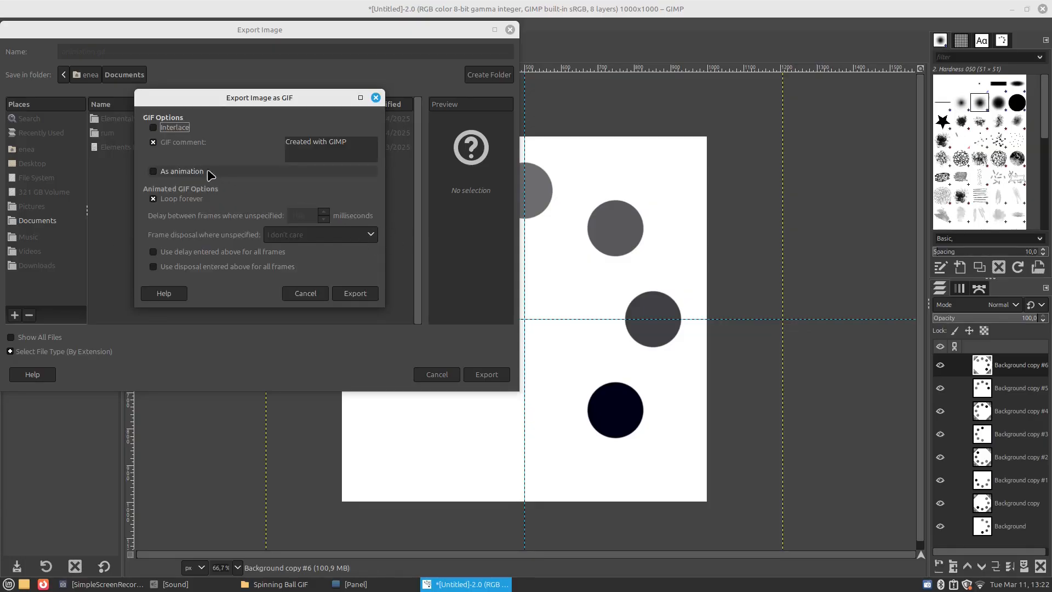
Export the GIF as an animation with a 300 millisecond delay between frames
left_click(155, 172)
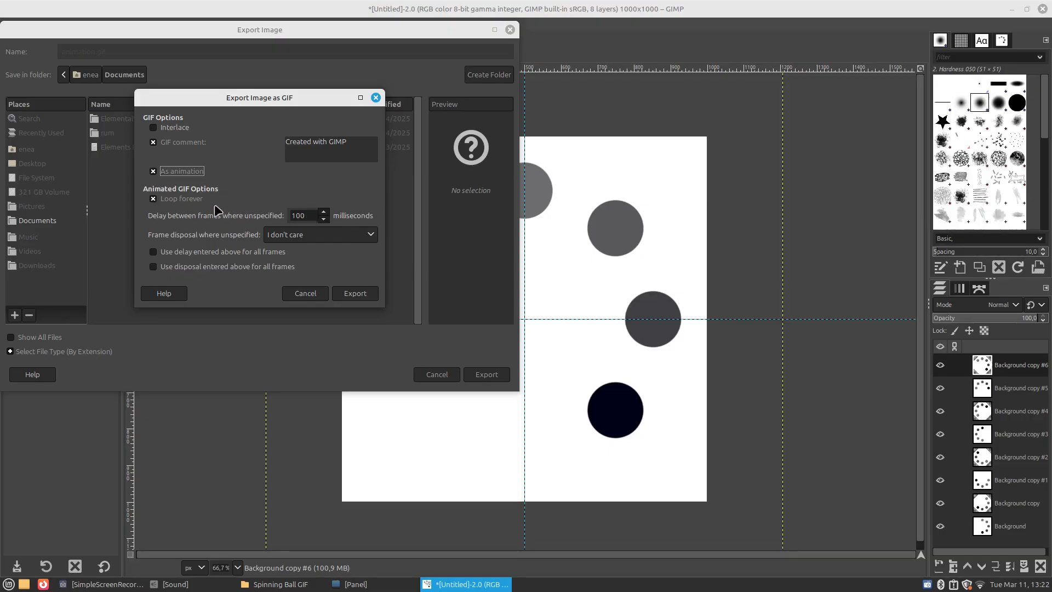
double_click(294, 214)
type("300")
left_click(359, 293)
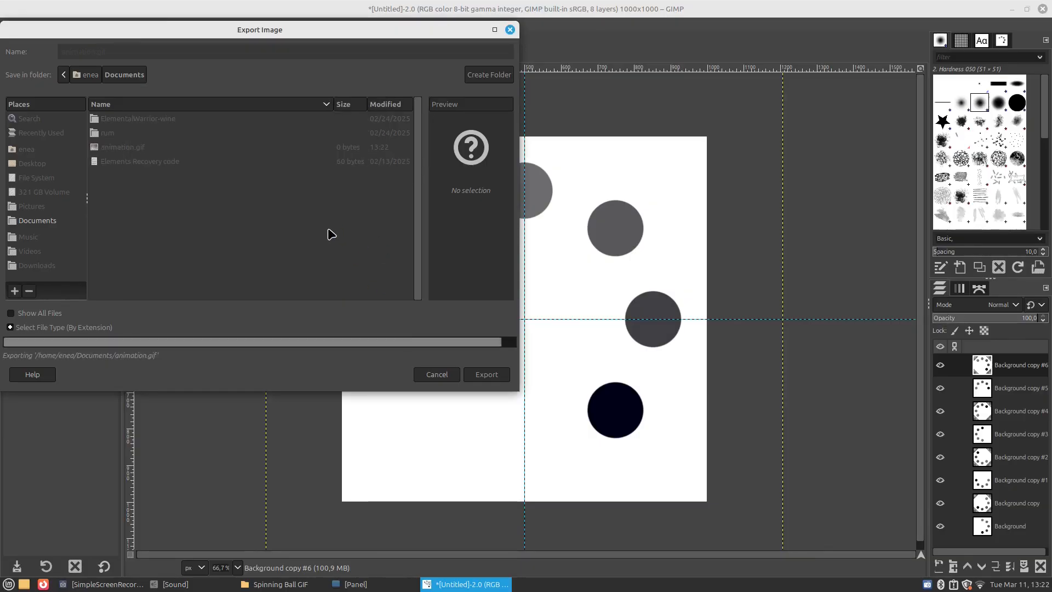
Switch to the file manager, view animation.gif from the Documents folder, close it and return to GIMP
left_click(284, 585)
left_click(44, 108)
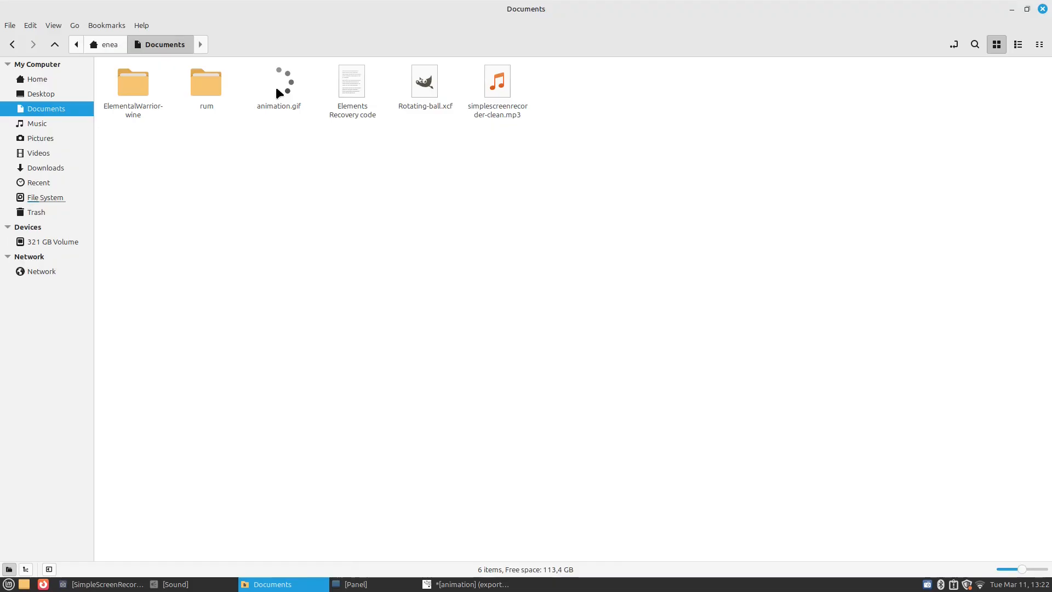
double_click(276, 87)
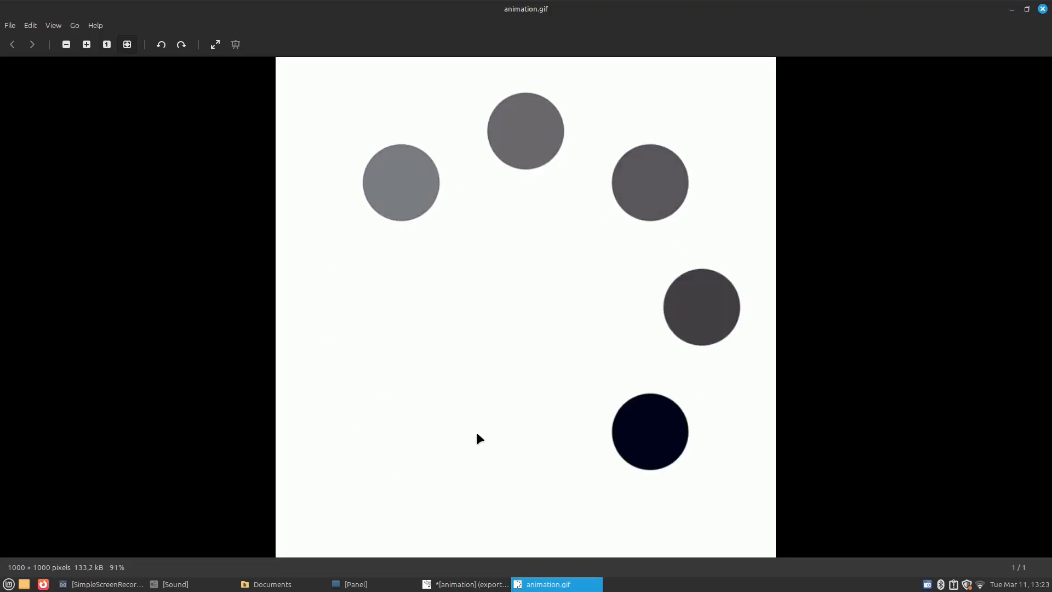
left_click(1042, 8)
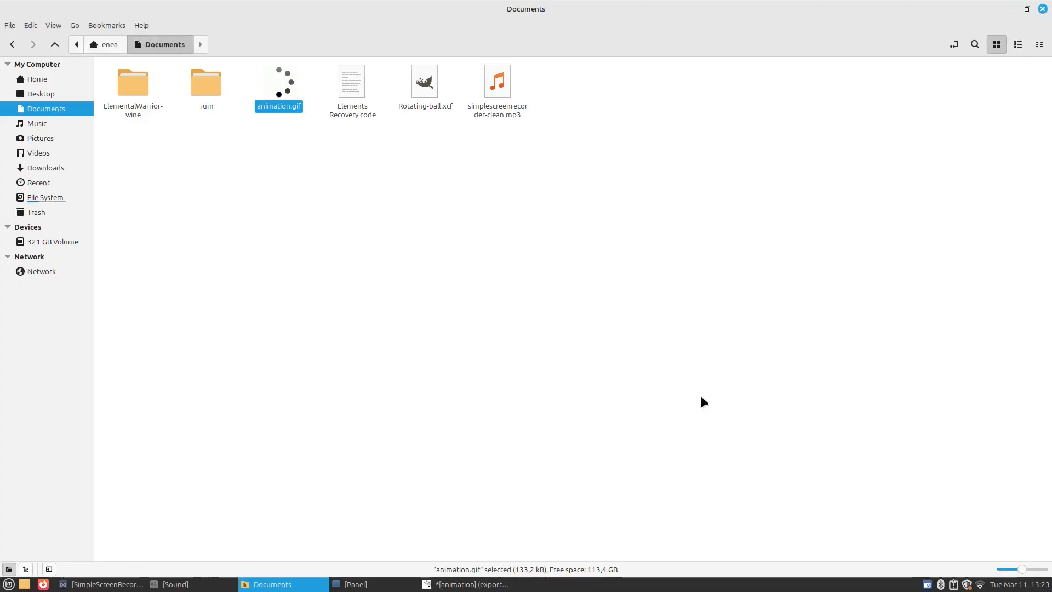
left_click(501, 584)
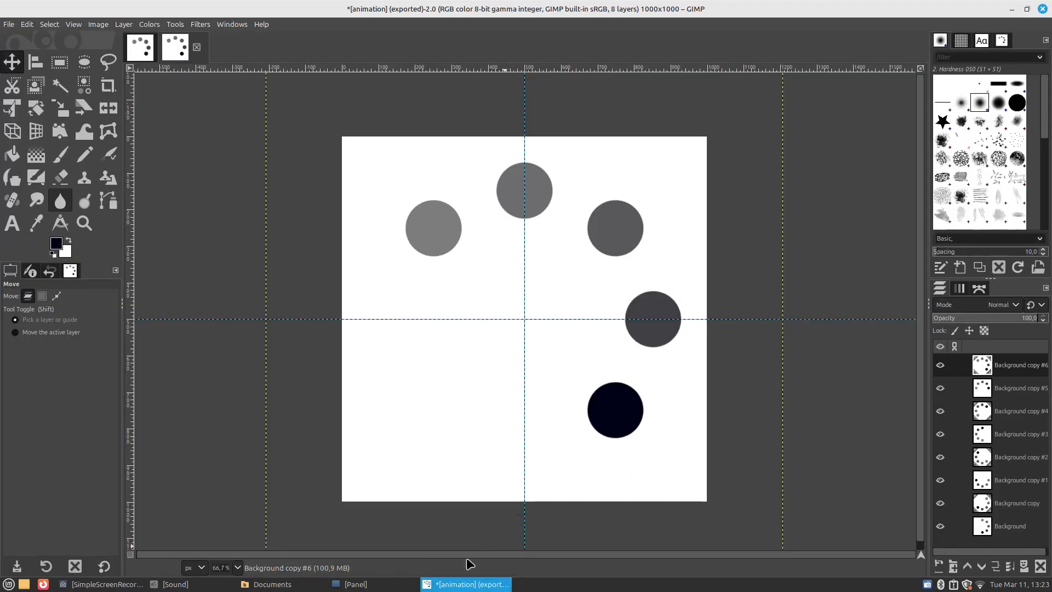
scroll(542, 383, "up", 1, "ctrl")
scroll(542, 383, "down", 1, "ctrl")
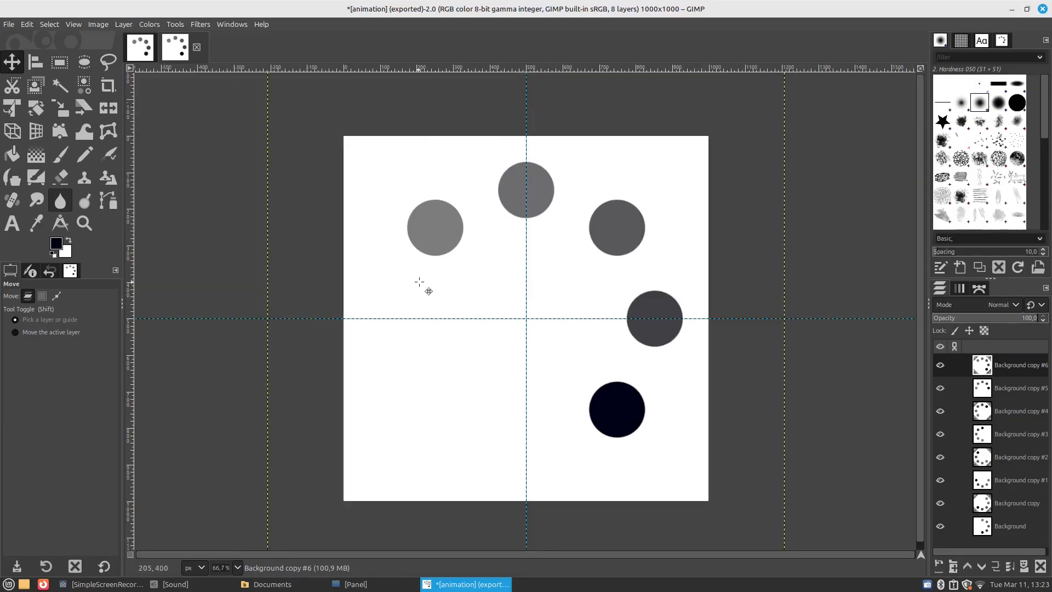